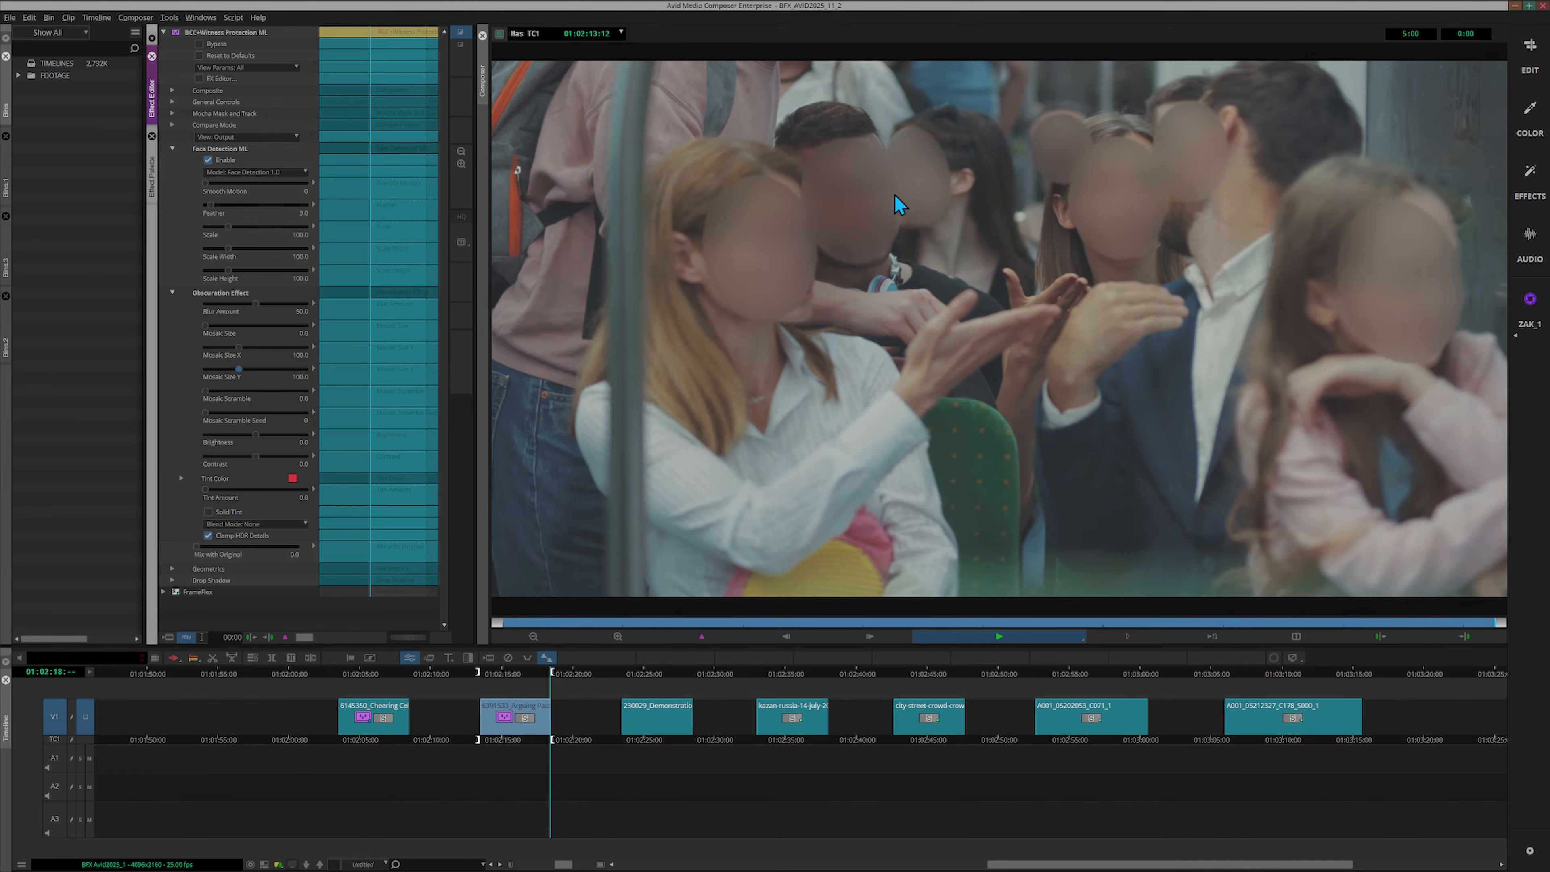
Enlarge and soften the face masks on the second clip: Scale 120.7, Scale Width 113.5, Scale Height 123.1, Feather 21.0
key(space)
key(space)
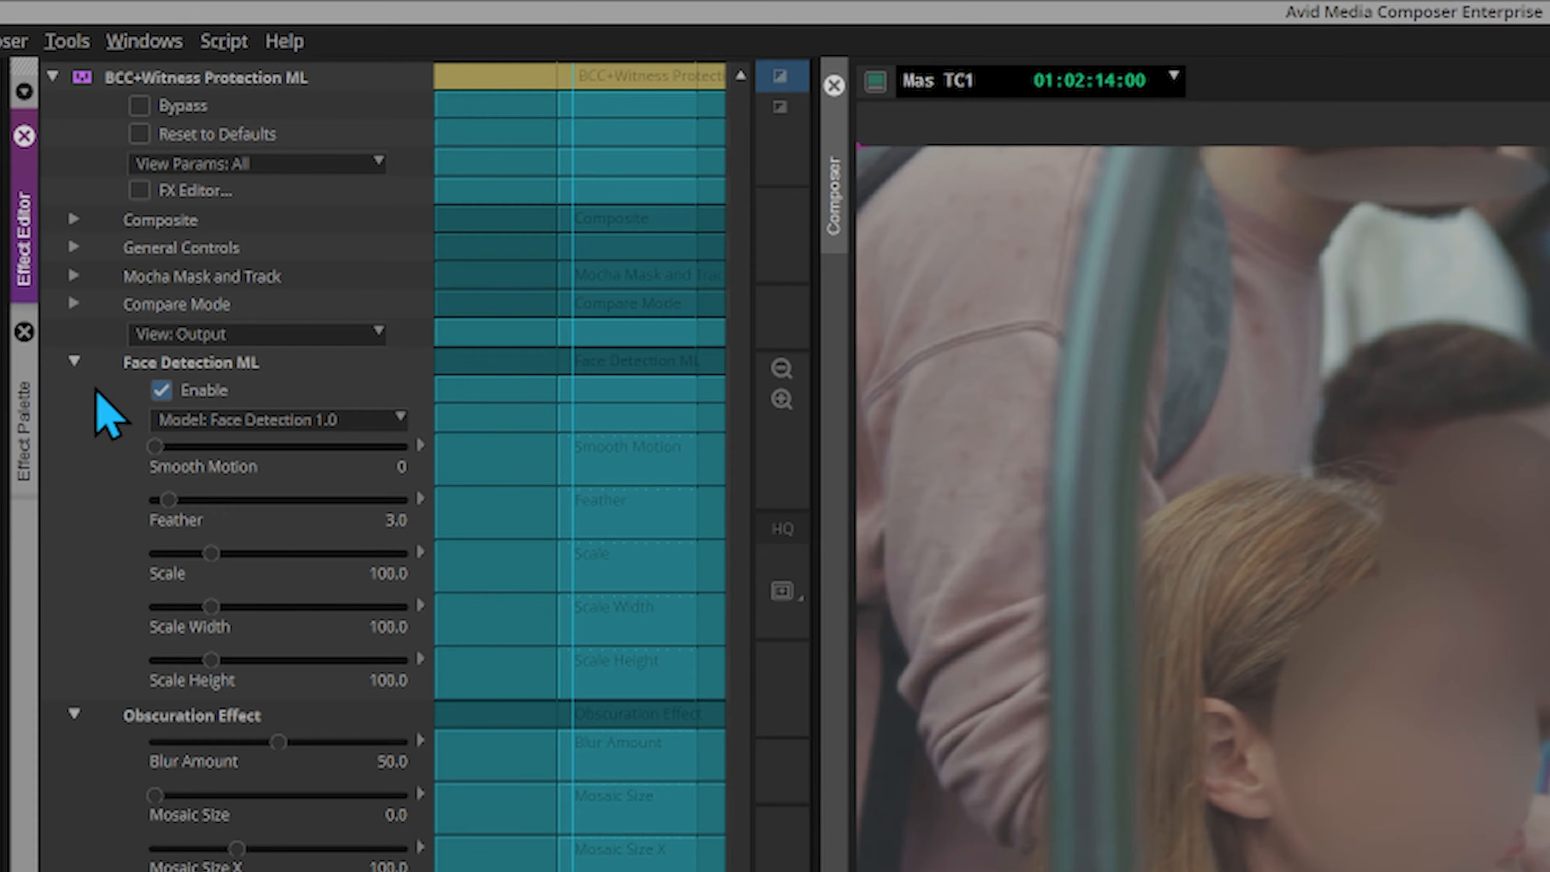
drag(215, 552, 221, 550)
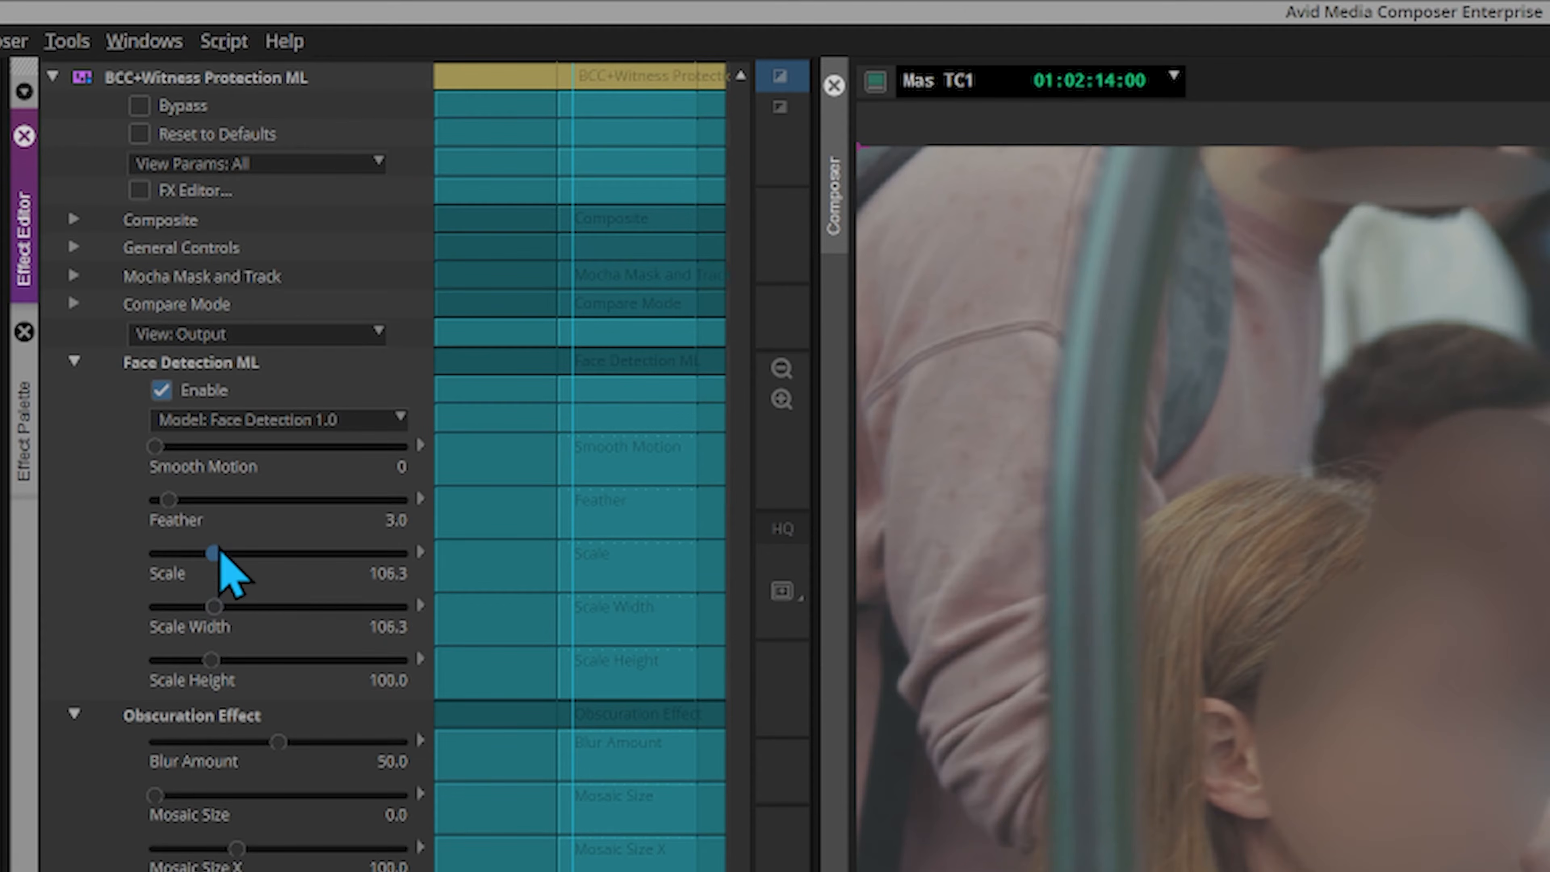
drag(216, 609, 231, 660)
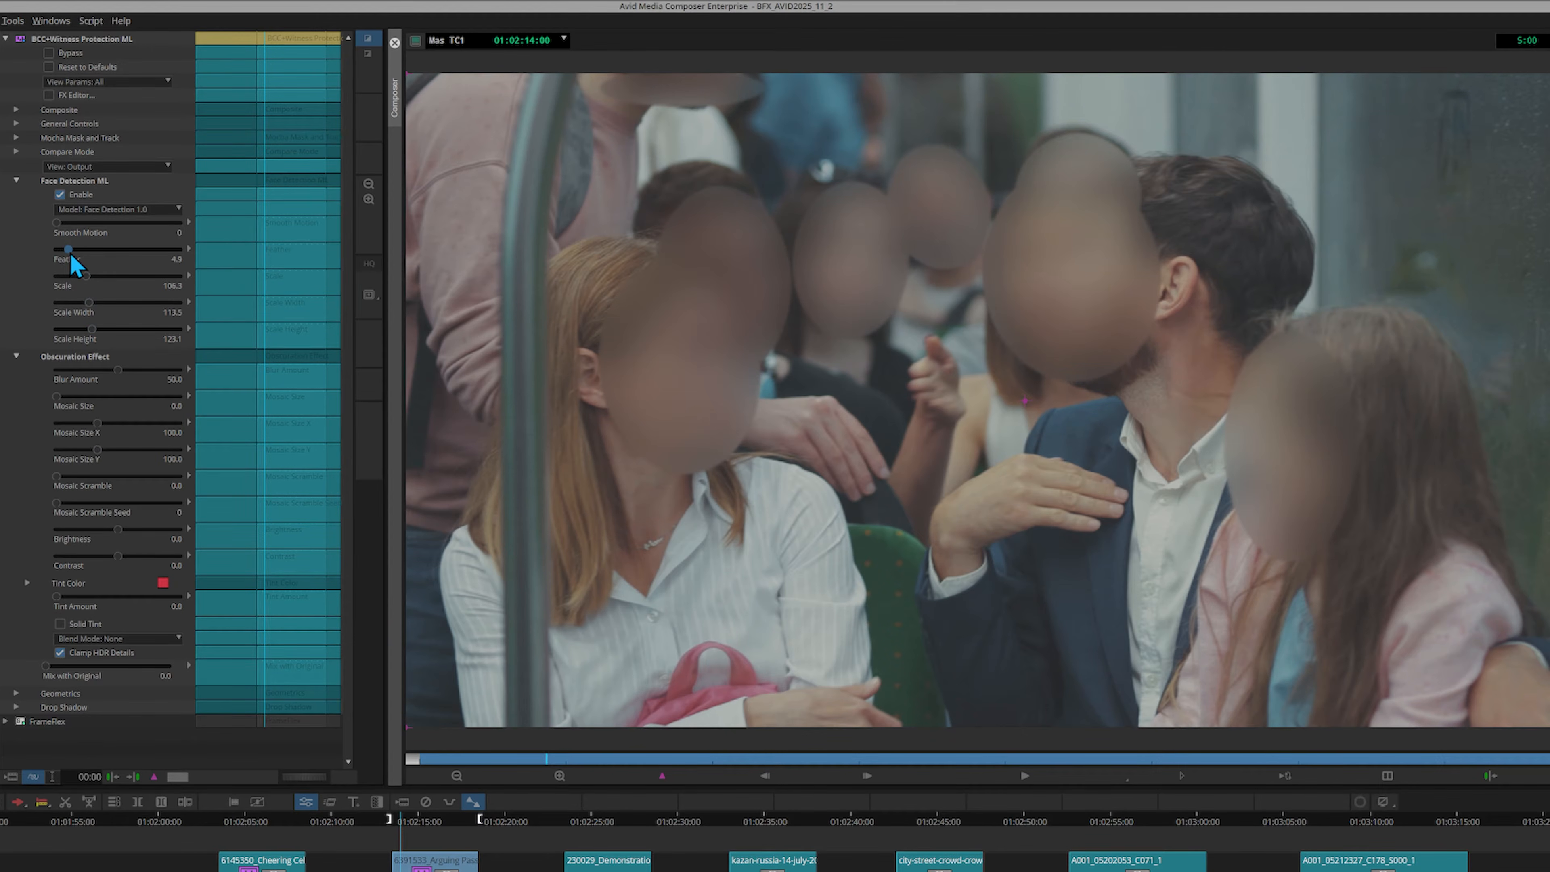
drag(72, 255, 202, 269)
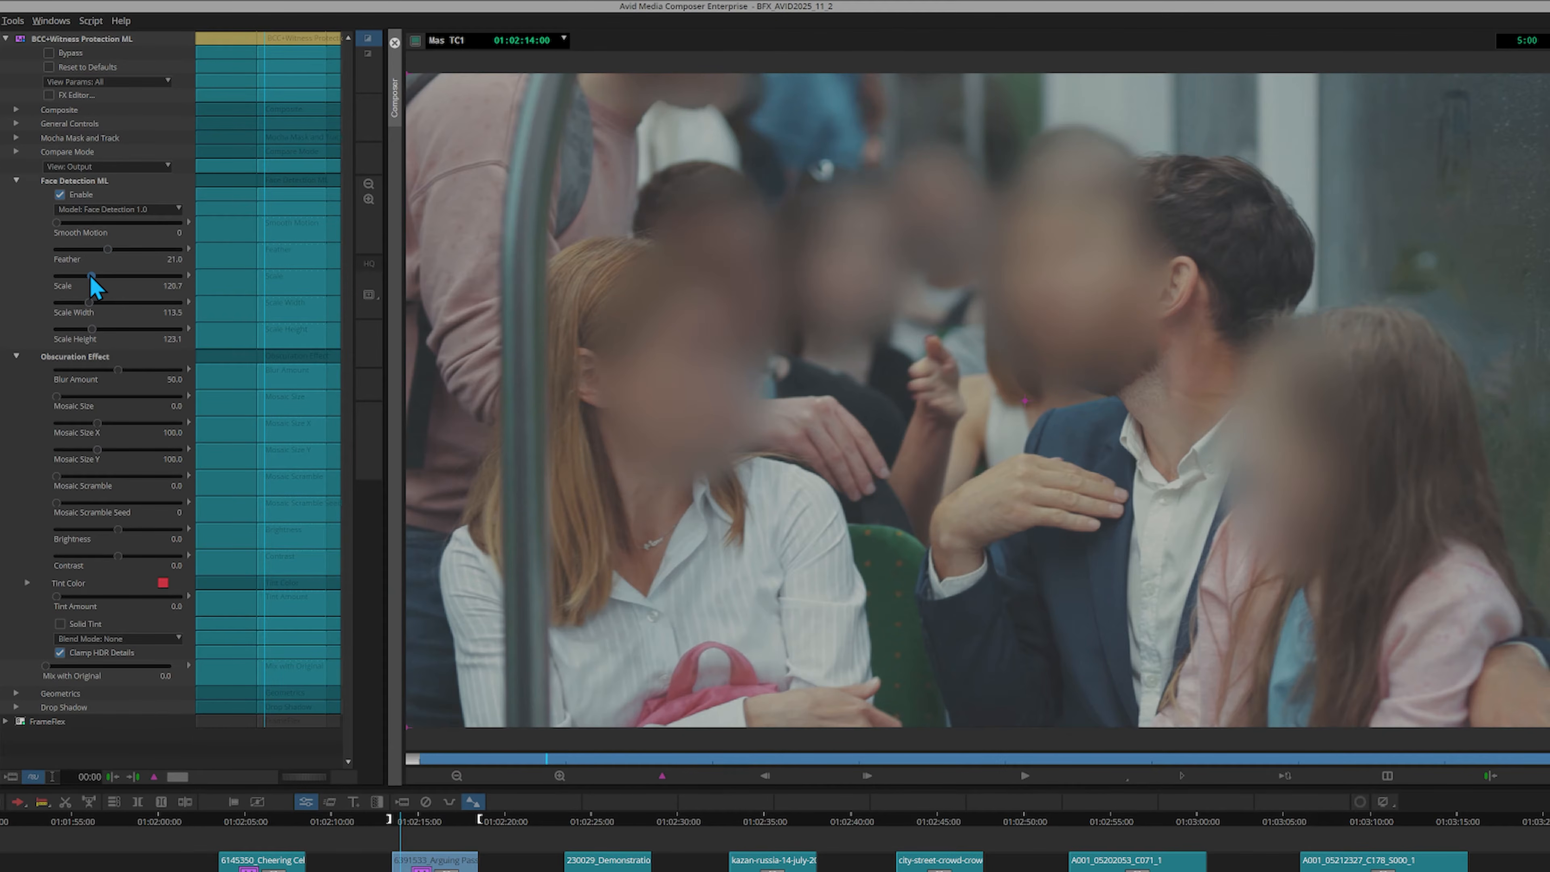
Render the adjusted effect on the second clip and open the face detection model choices
right_click(404, 861)
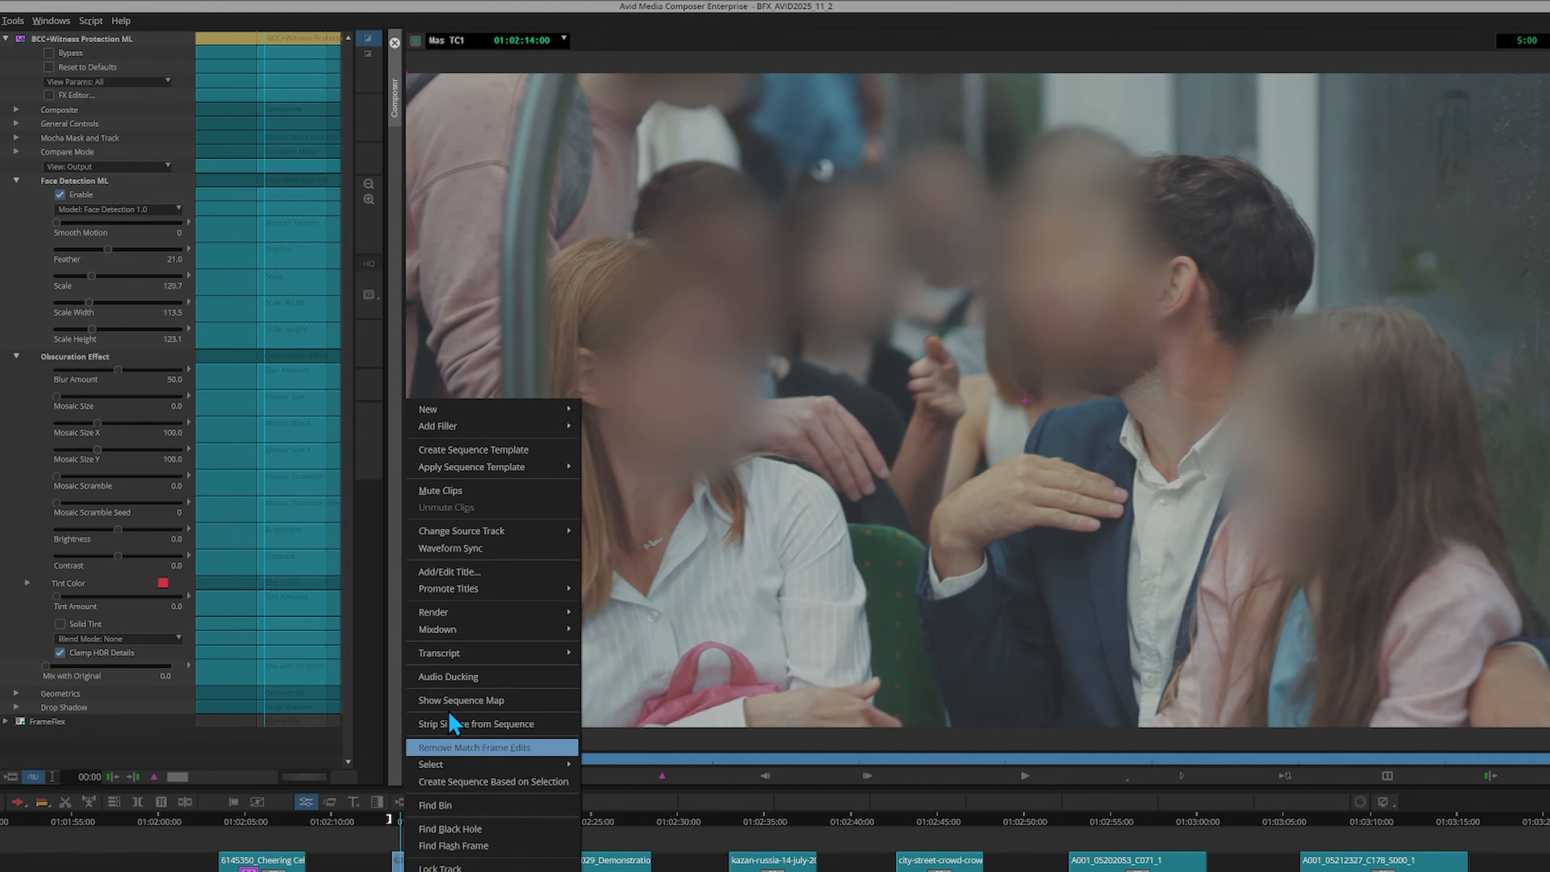
click(455, 746)
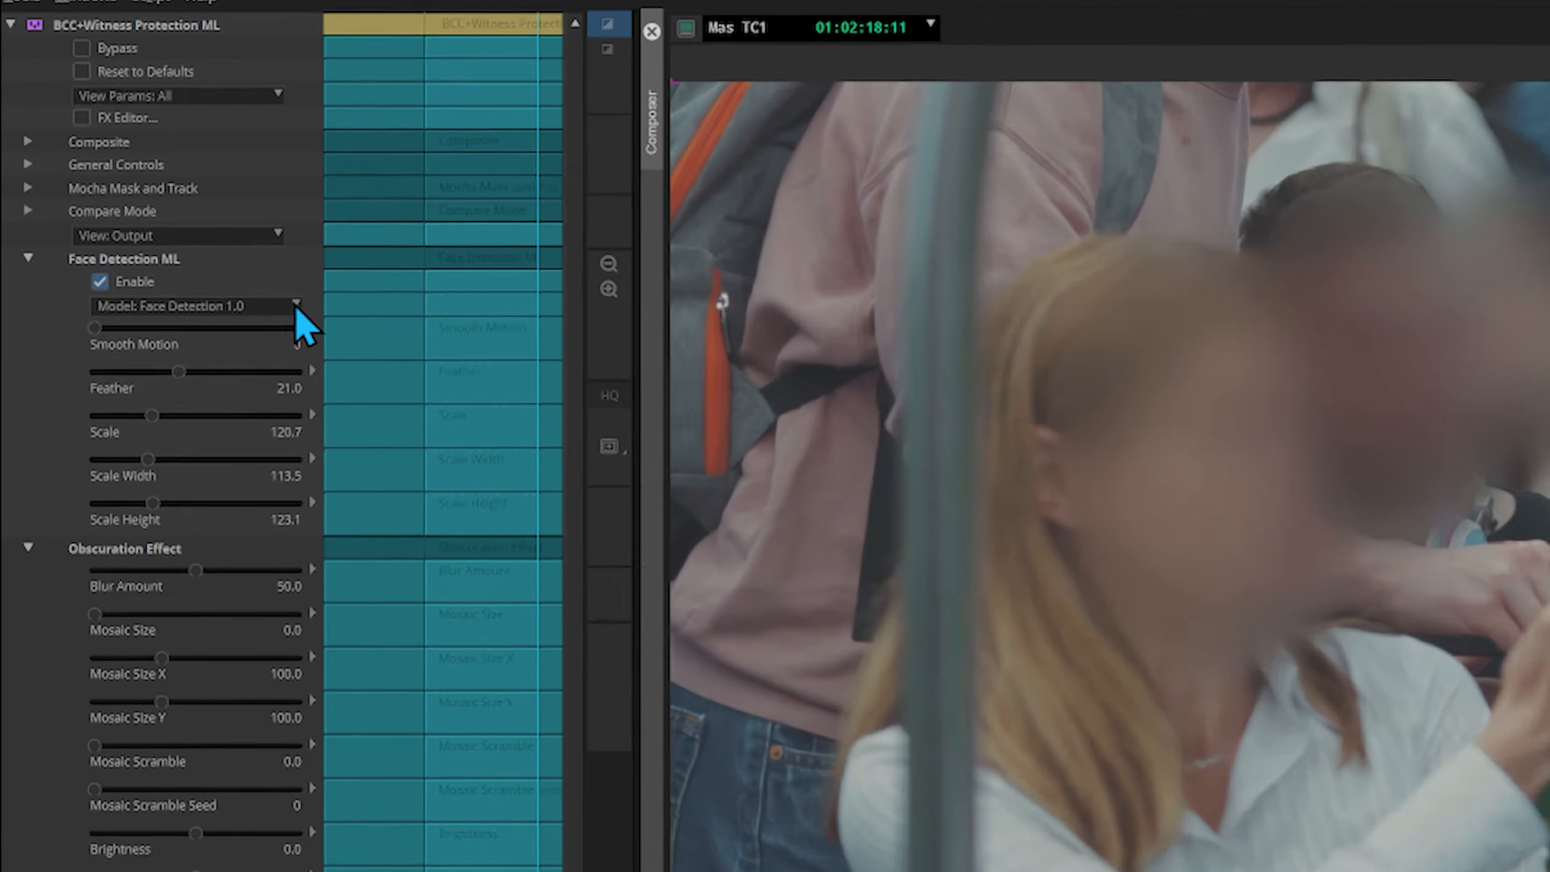
click(183, 213)
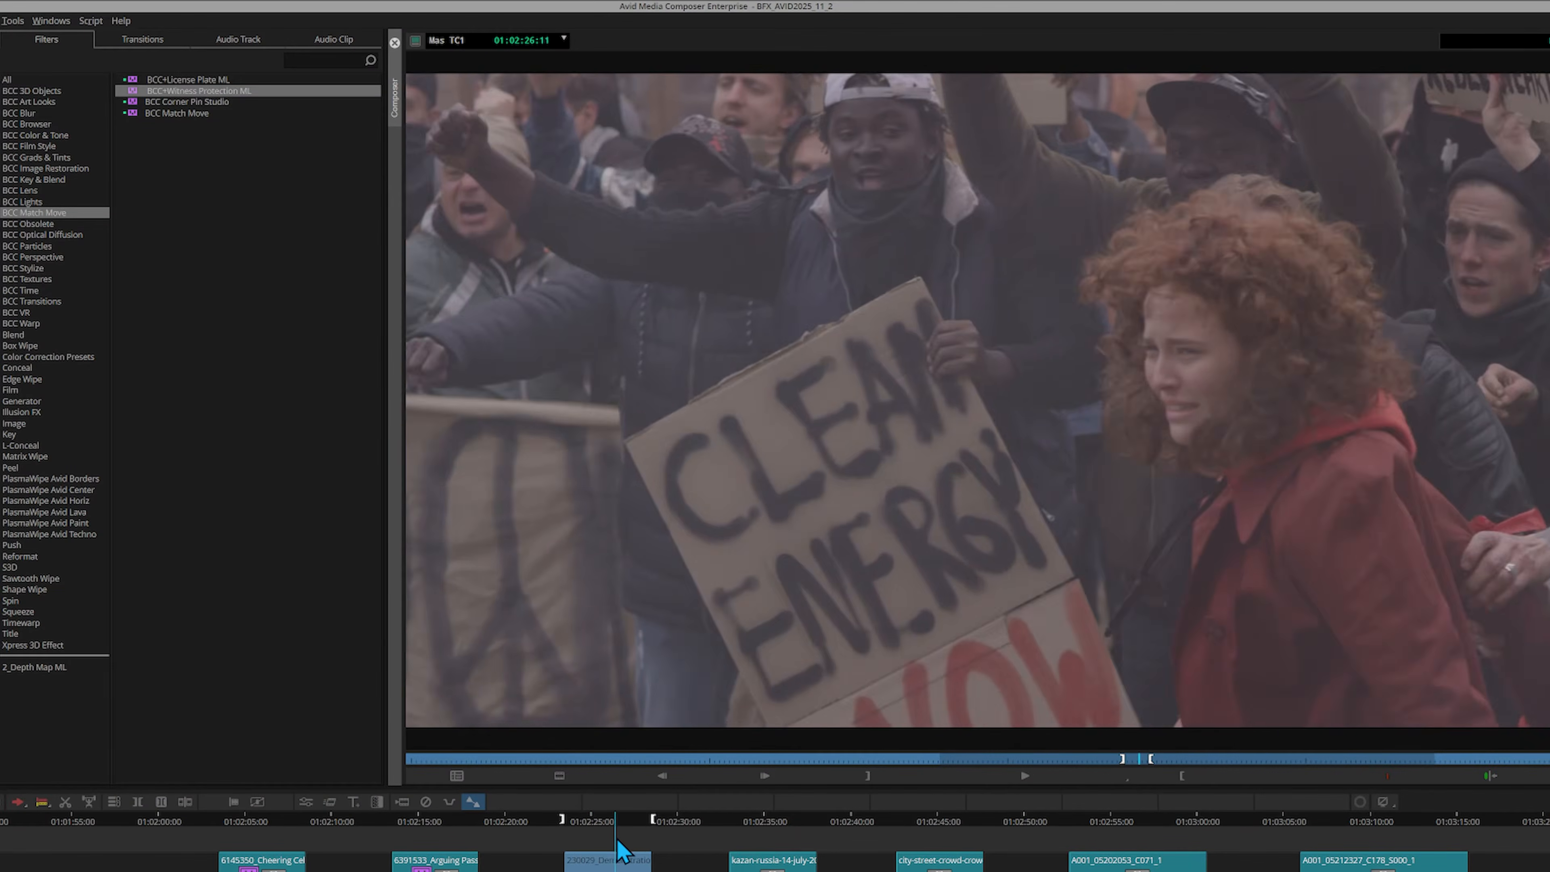
Apply BCC+Witness Protection ML to the Demonstration clip, with Scale Width 128.0 and Scale Height 103.9
drag(617, 837, 591, 861)
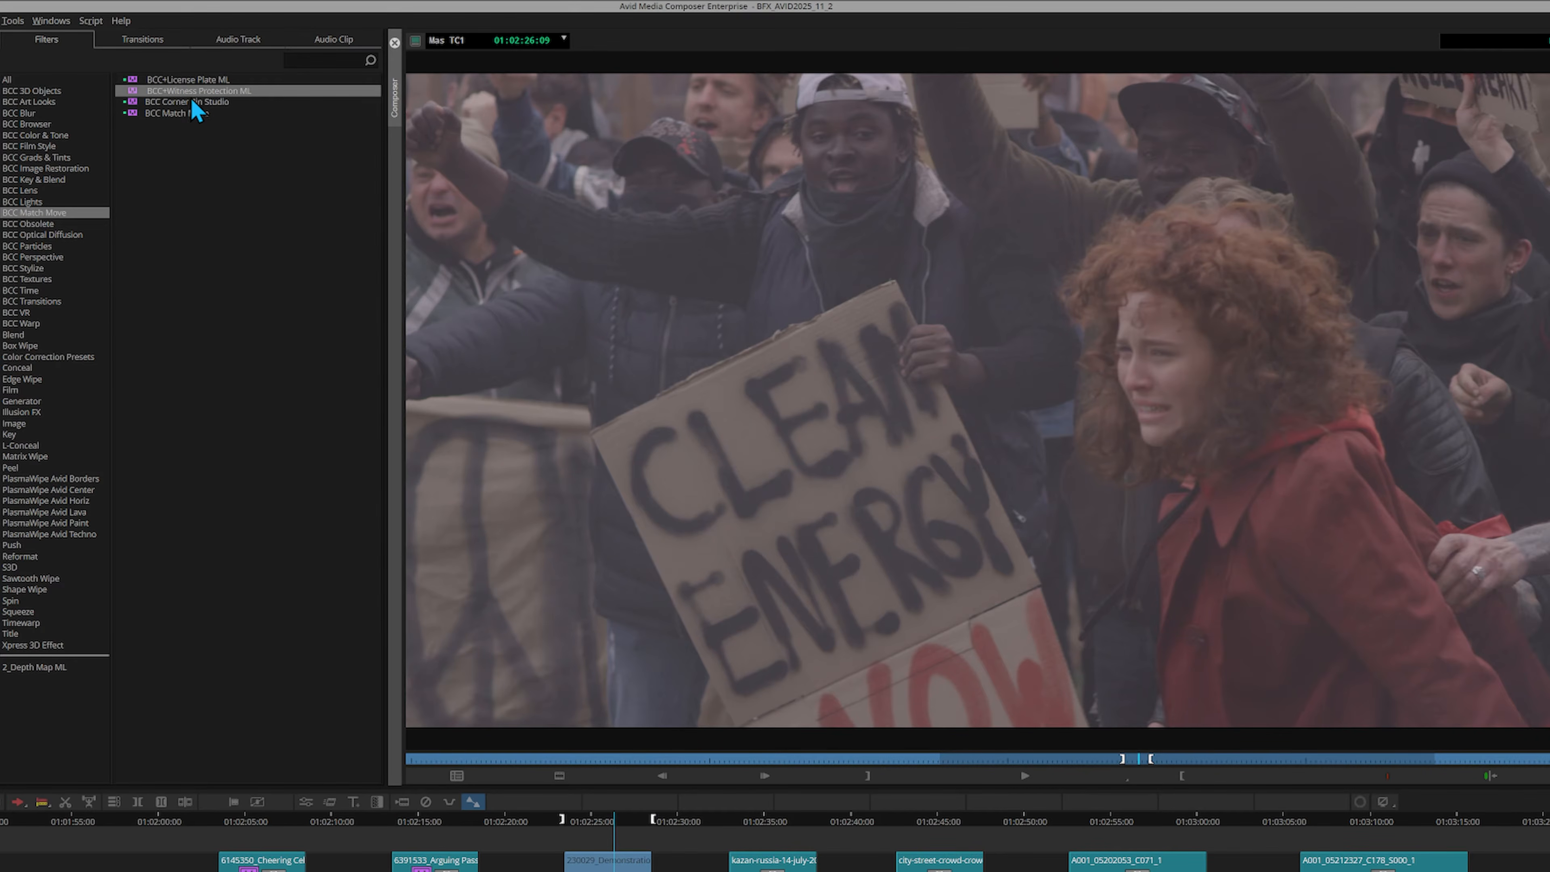
drag(187, 95, 347, 167)
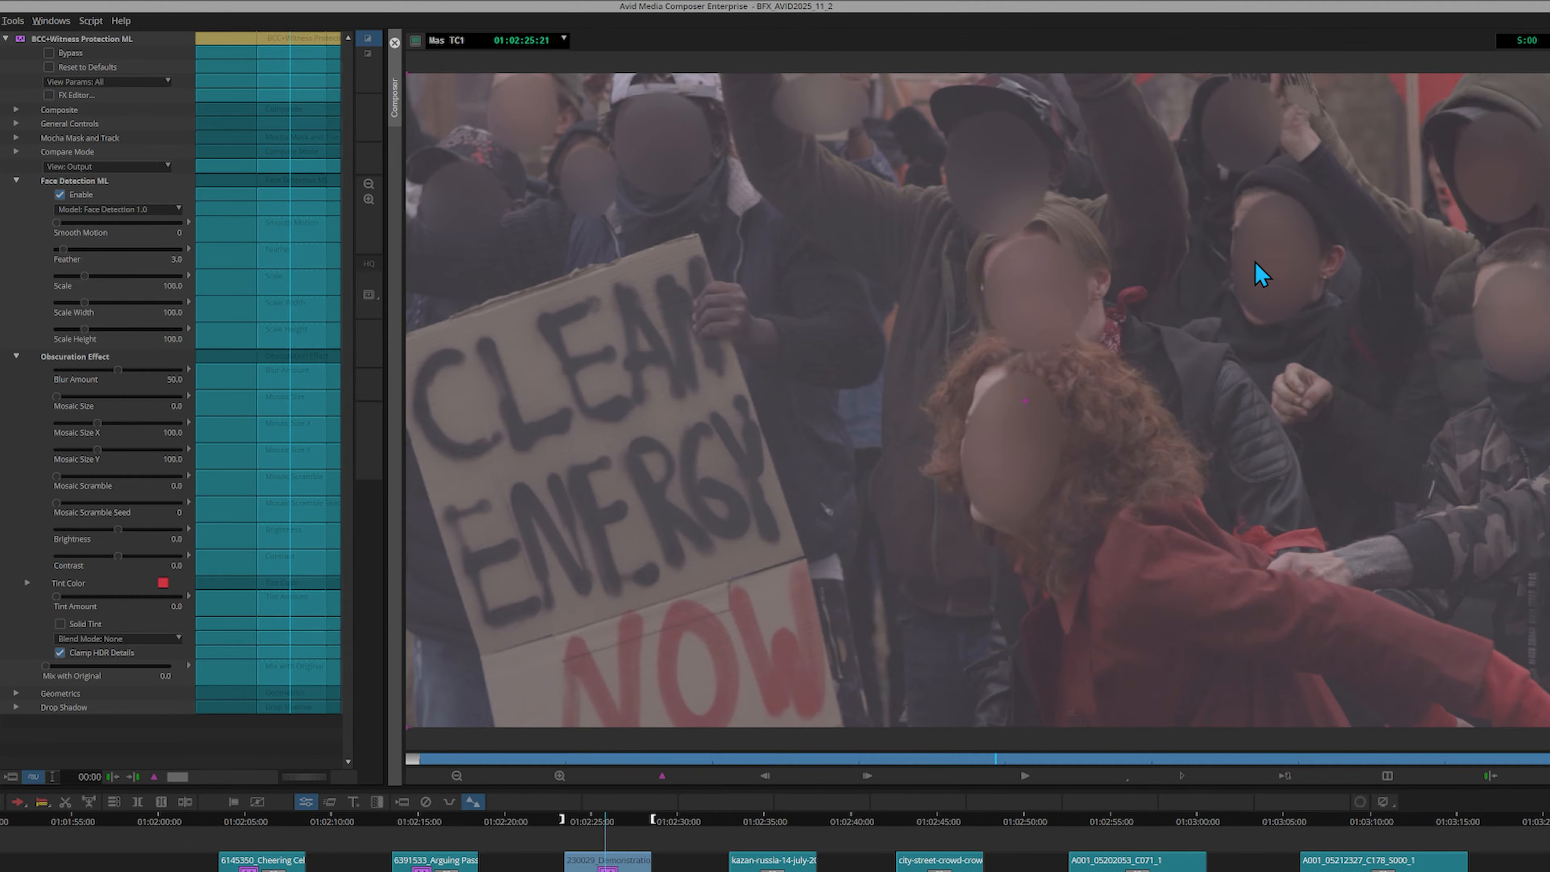
drag(85, 302, 94, 303)
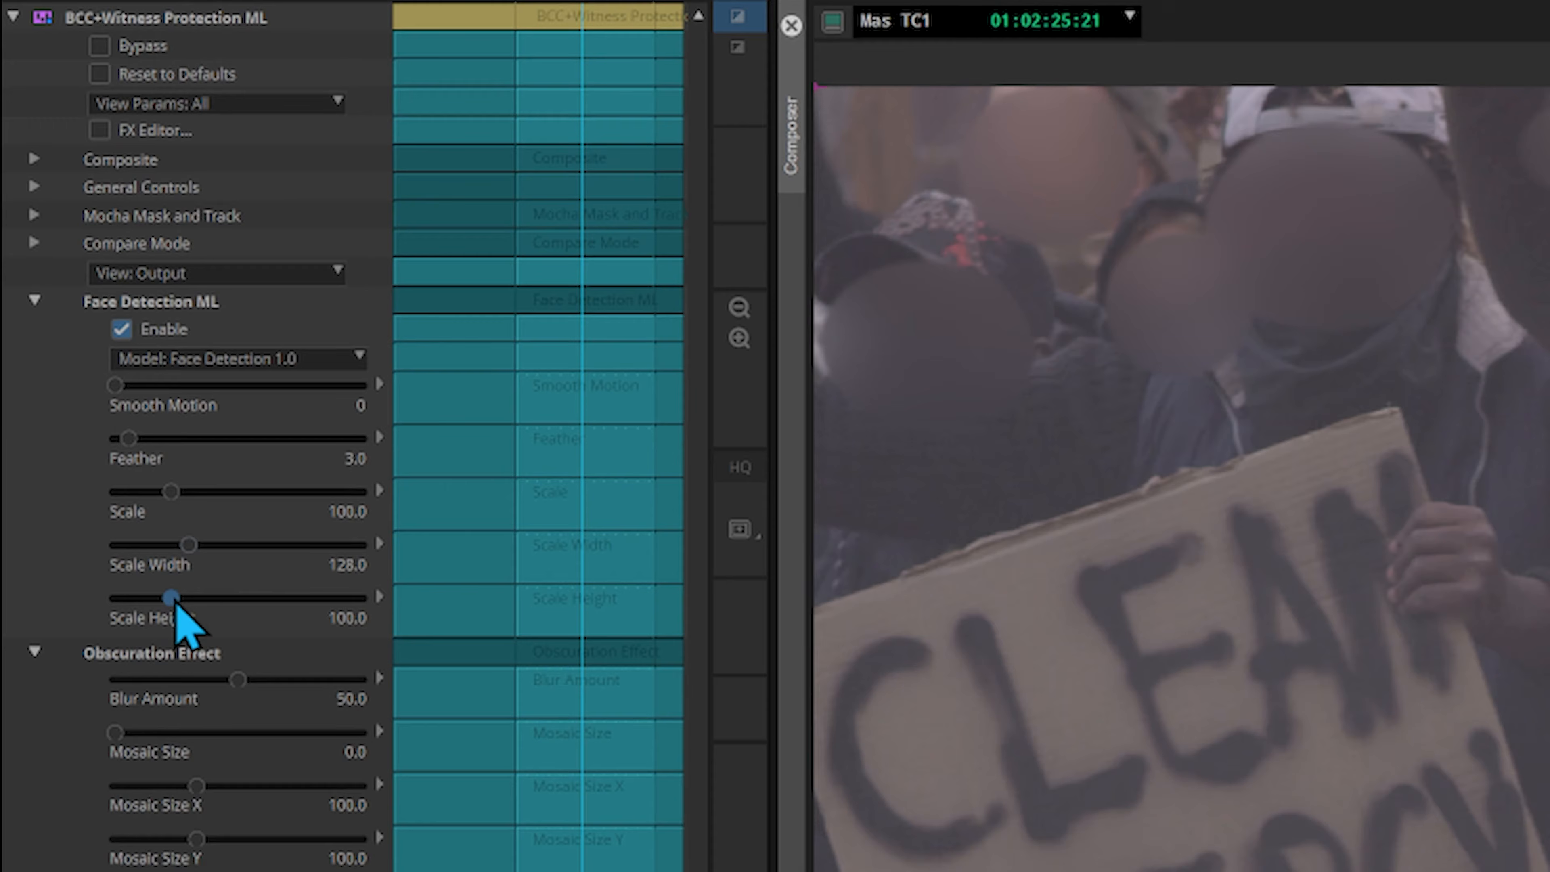
drag(175, 600, 176, 600)
drag(238, 680, 185, 706)
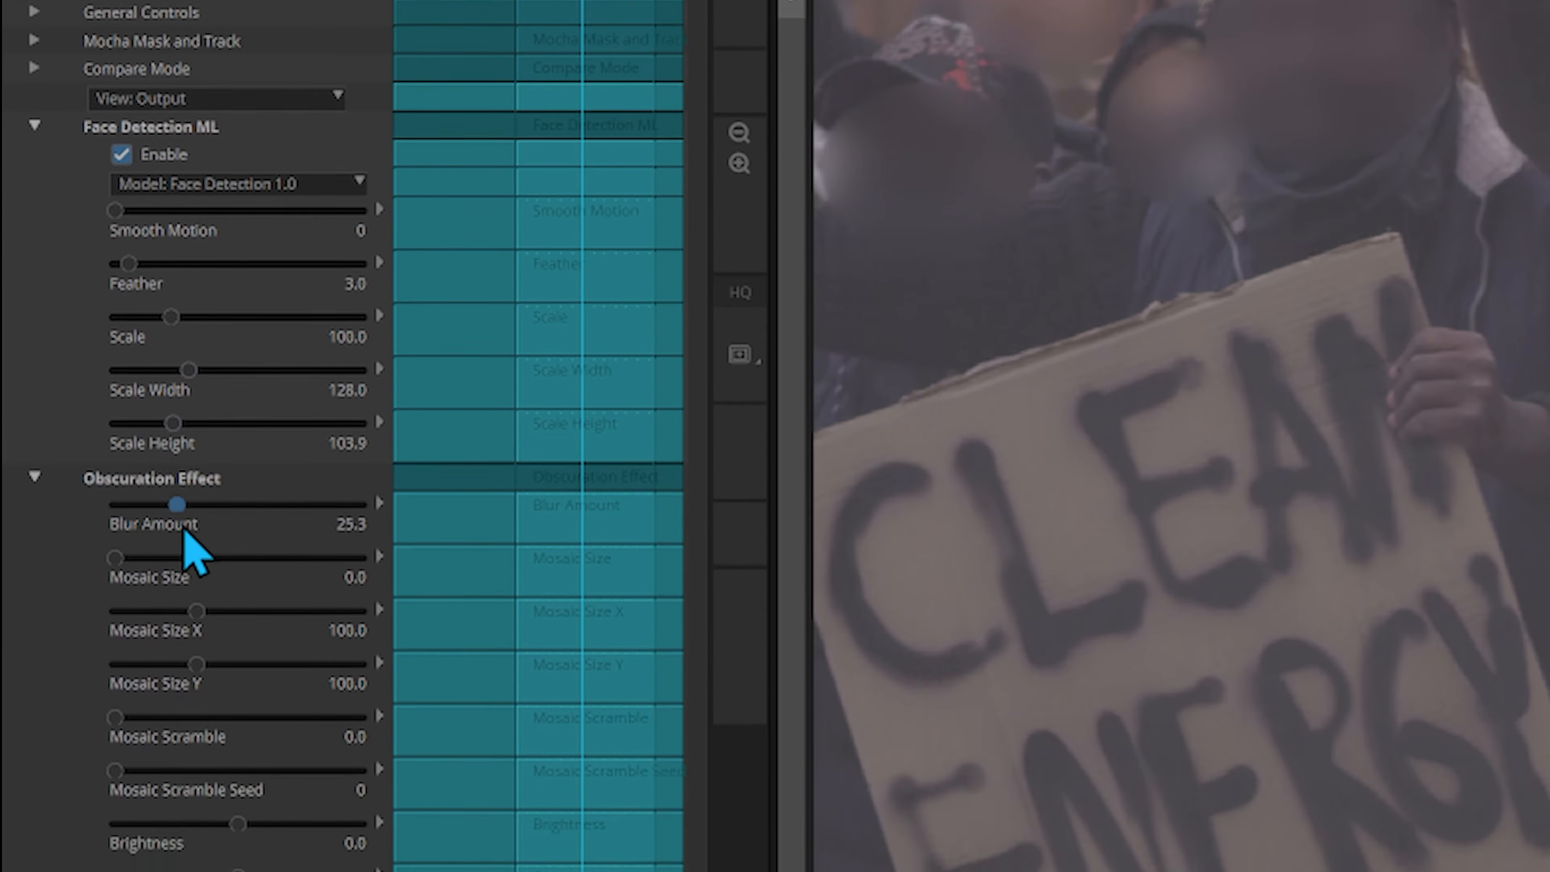
Pixelate the protesters' faces with Mosaic Size 25.9, Feather 16.7 and Blur Amount 65.4
drag(185, 531, 173, 530)
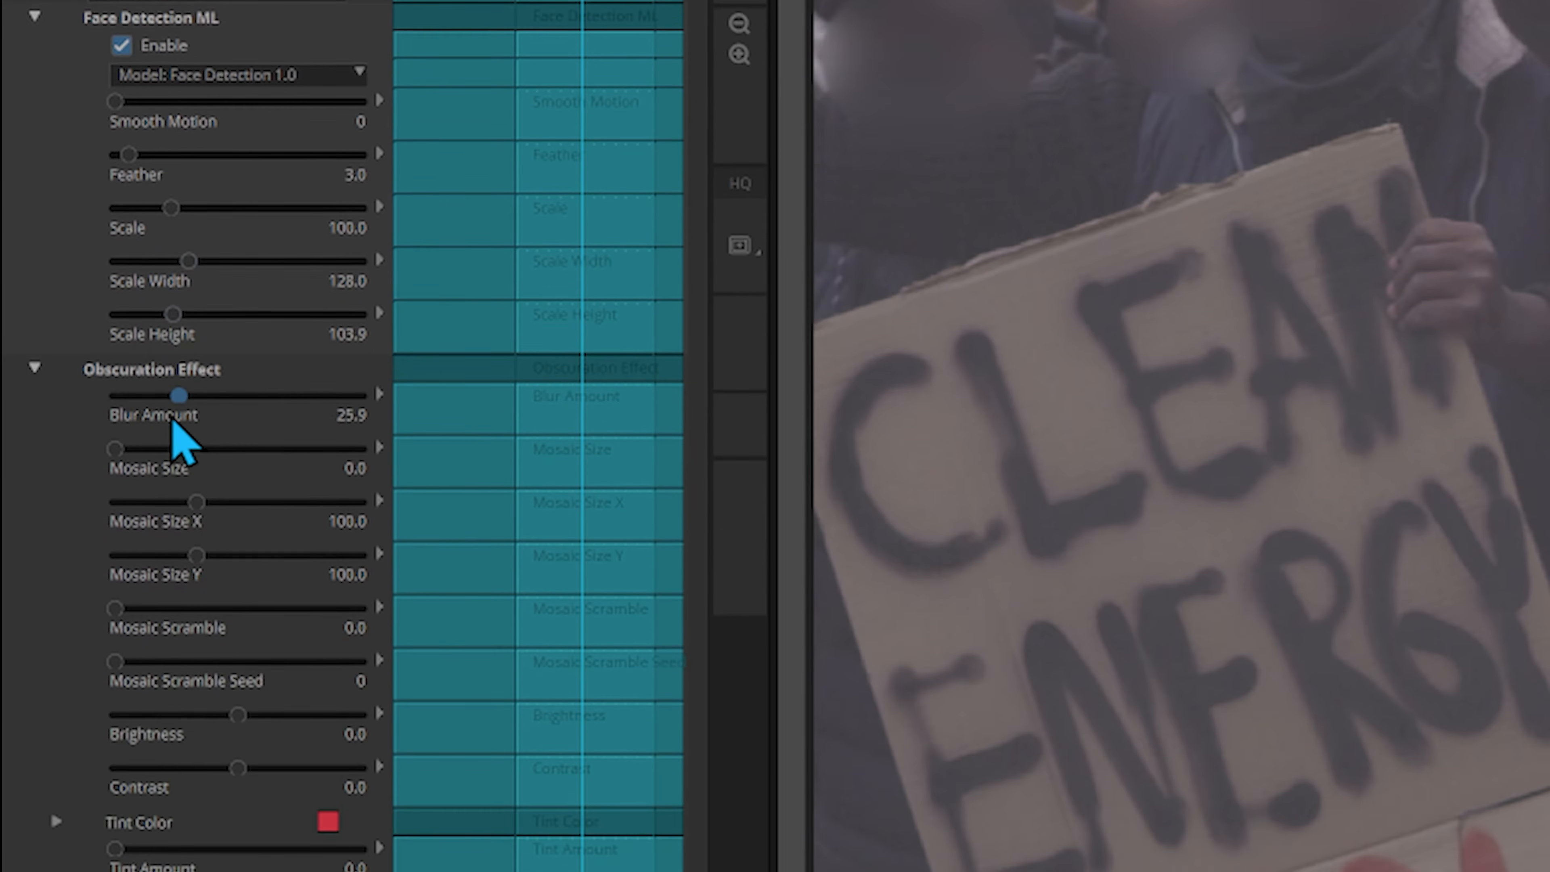
mouse_move(172, 422)
mouse_down()
mouse_move(232, 421)
mouse_move(136, 449)
mouse_move(179, 450)
mouse_up()
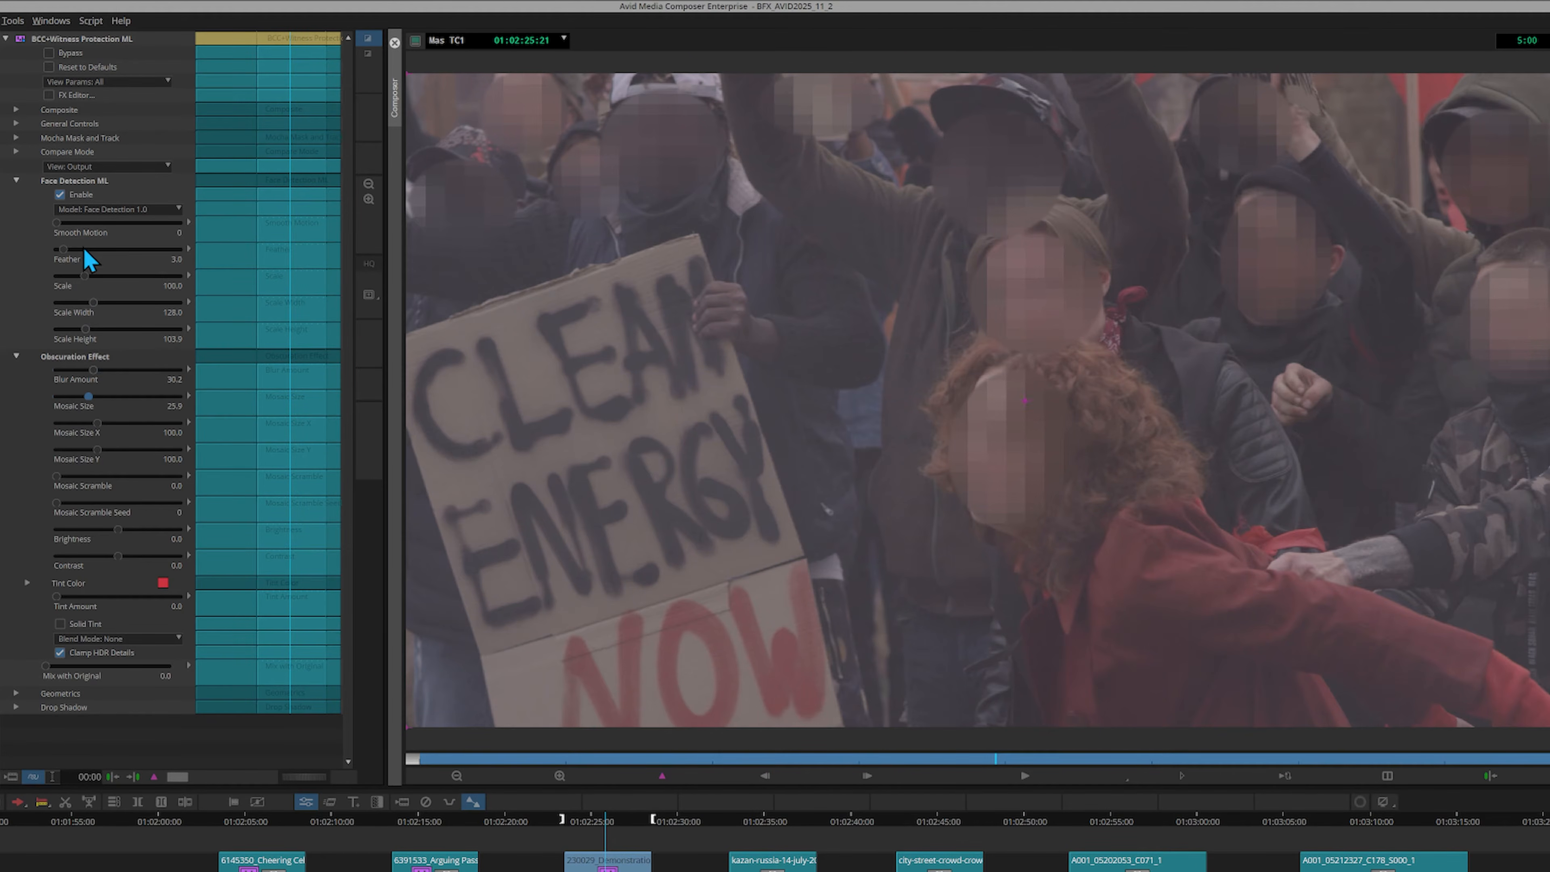
drag(84, 249, 147, 257)
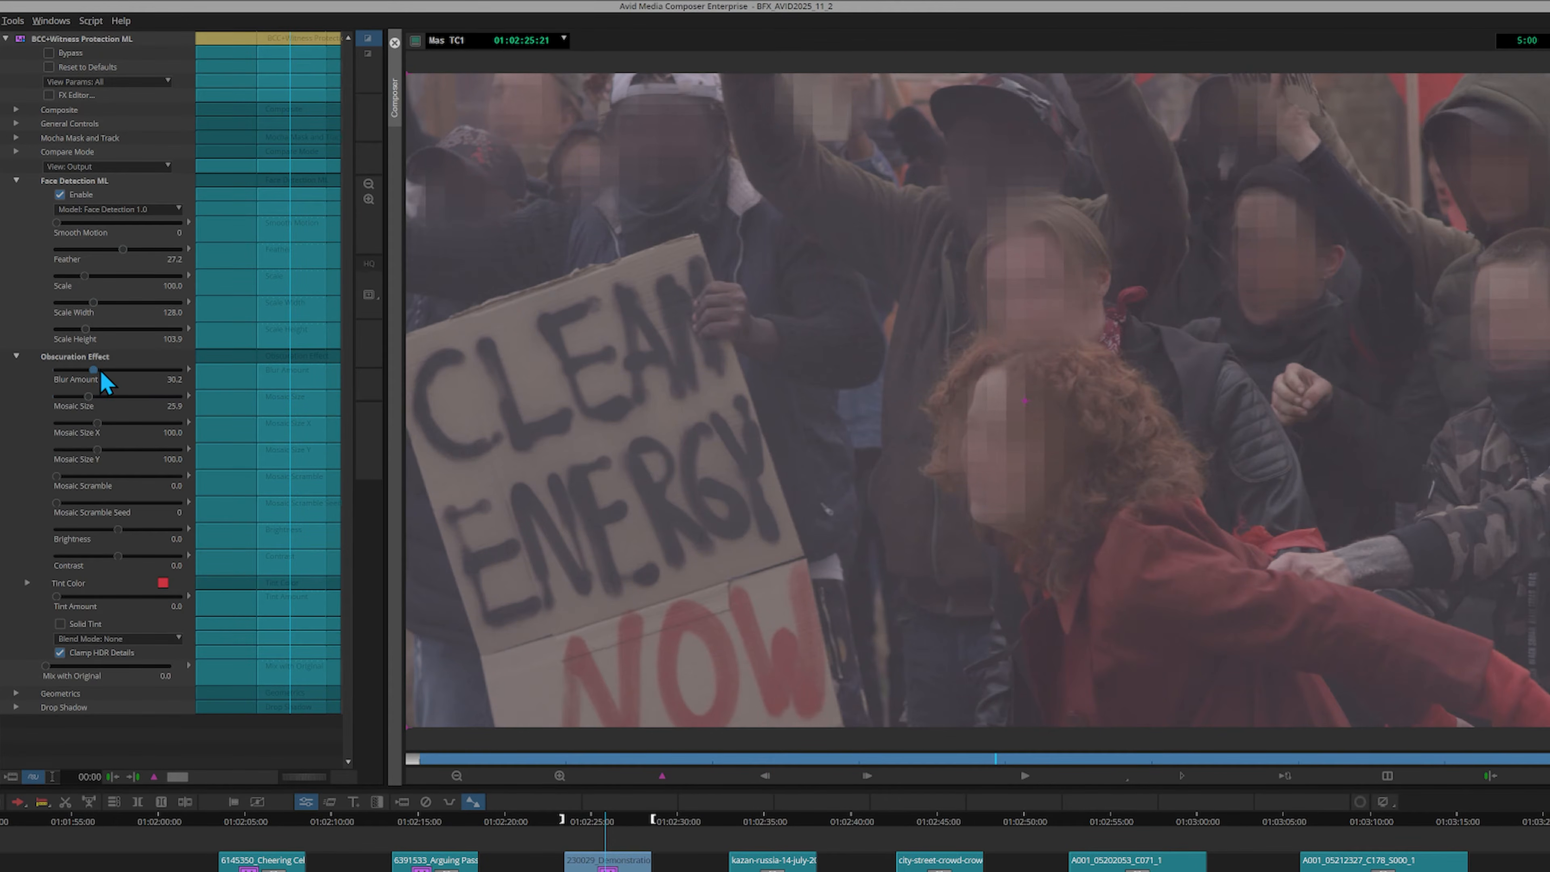
drag(118, 370, 136, 370)
Set the protesters' mask Scale Width to 142.4 and Scale to 99.1, and slightly raise Mosaic Scramble
drag(94, 302, 98, 302)
drag(84, 276, 83, 277)
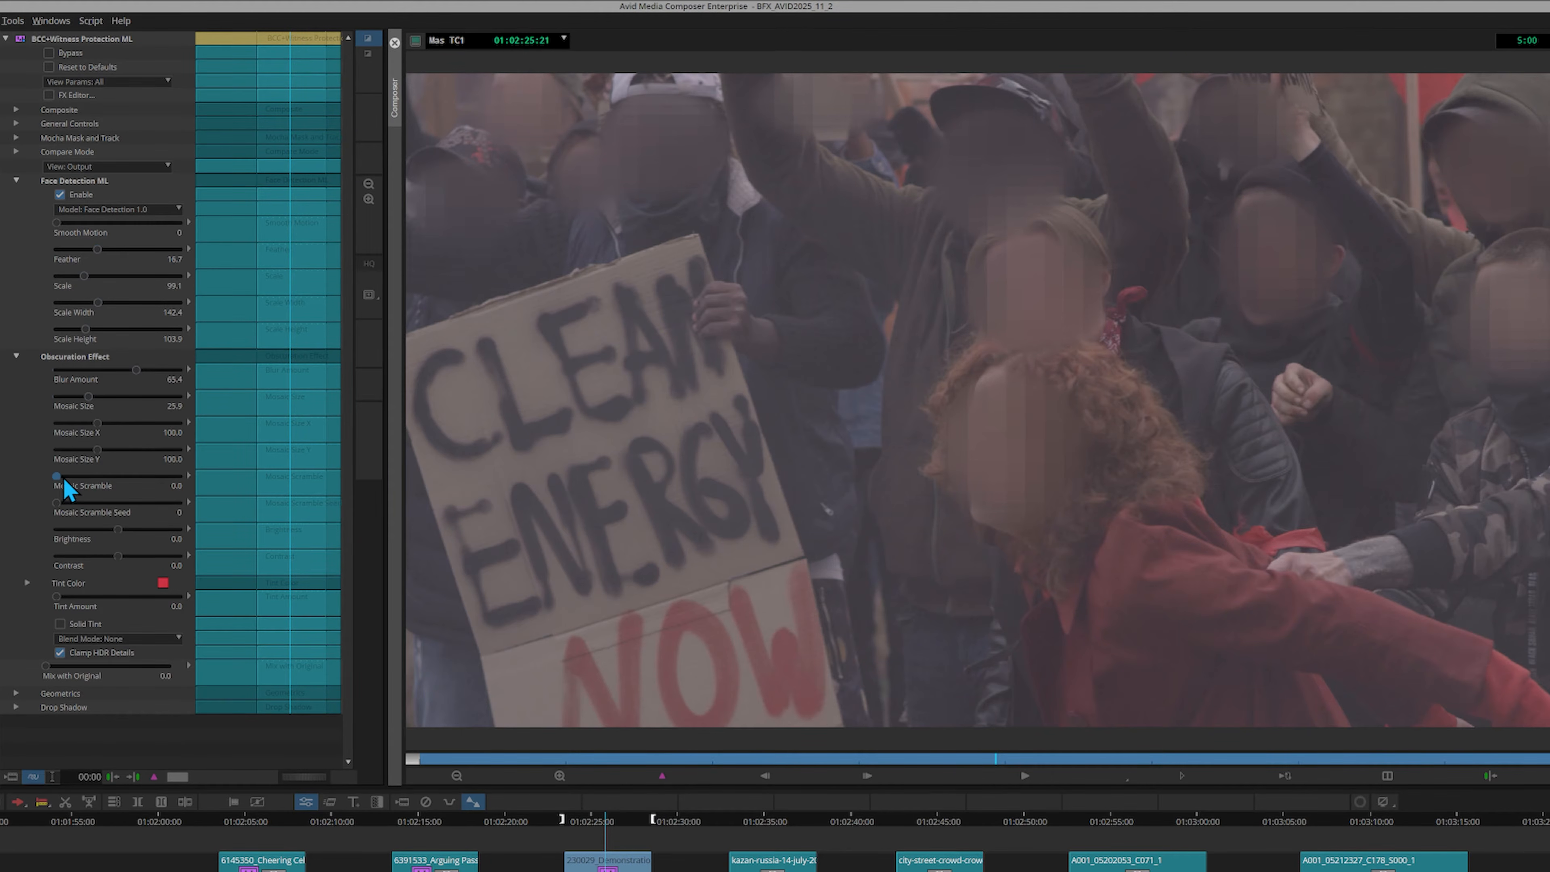
drag(63, 479, 73, 478)
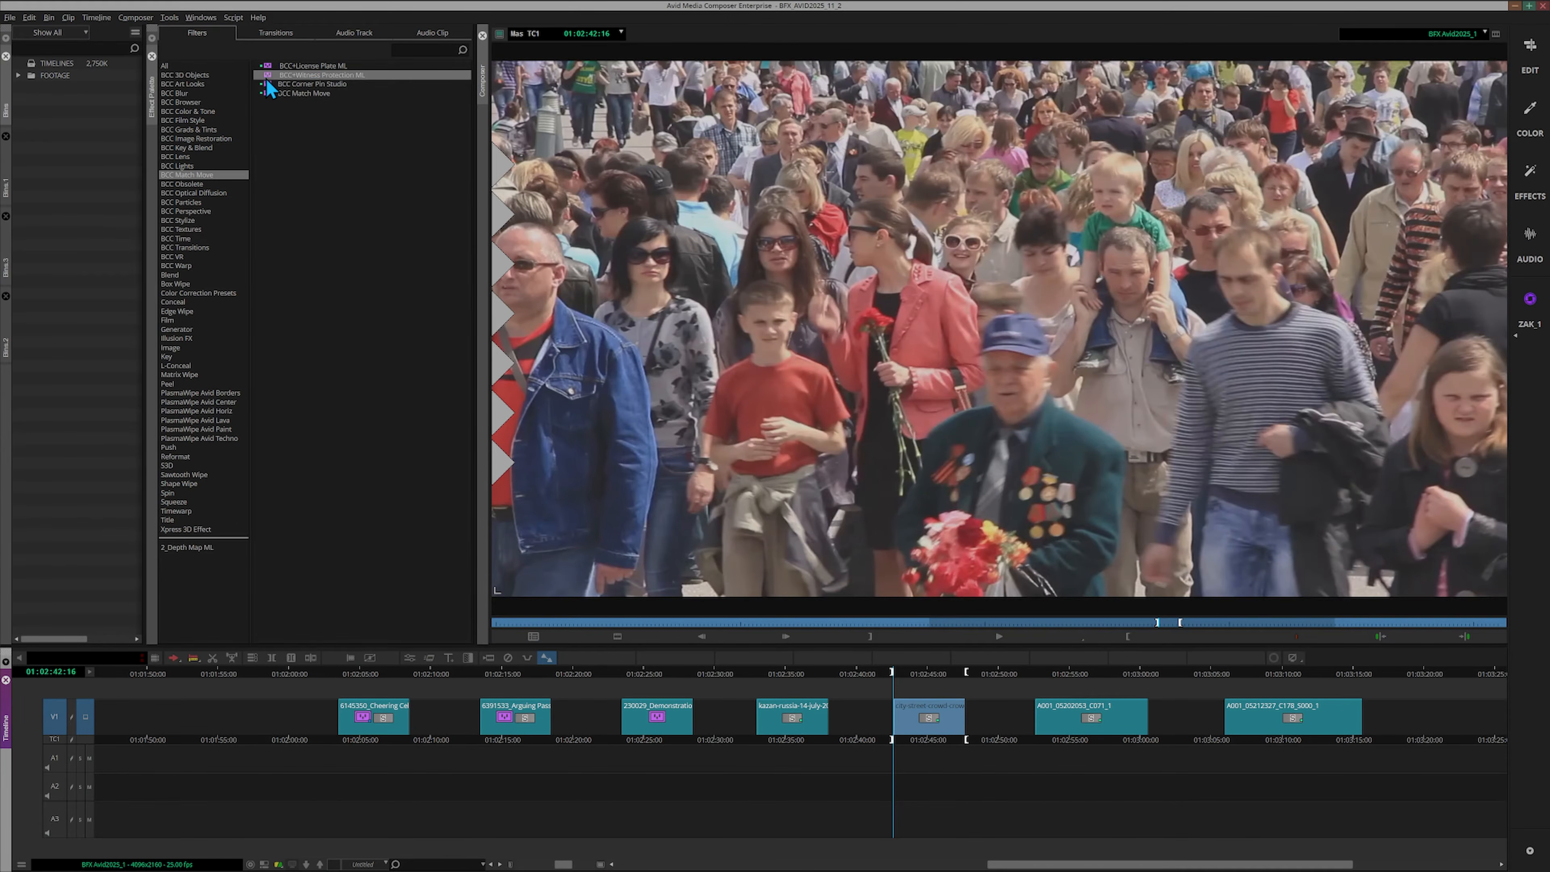
Apply BCC+Witness Protection ML to the city-street-crowd clip and render it to drive S_2 2TB (T:) with Application processing
drag(268, 76, 918, 725)
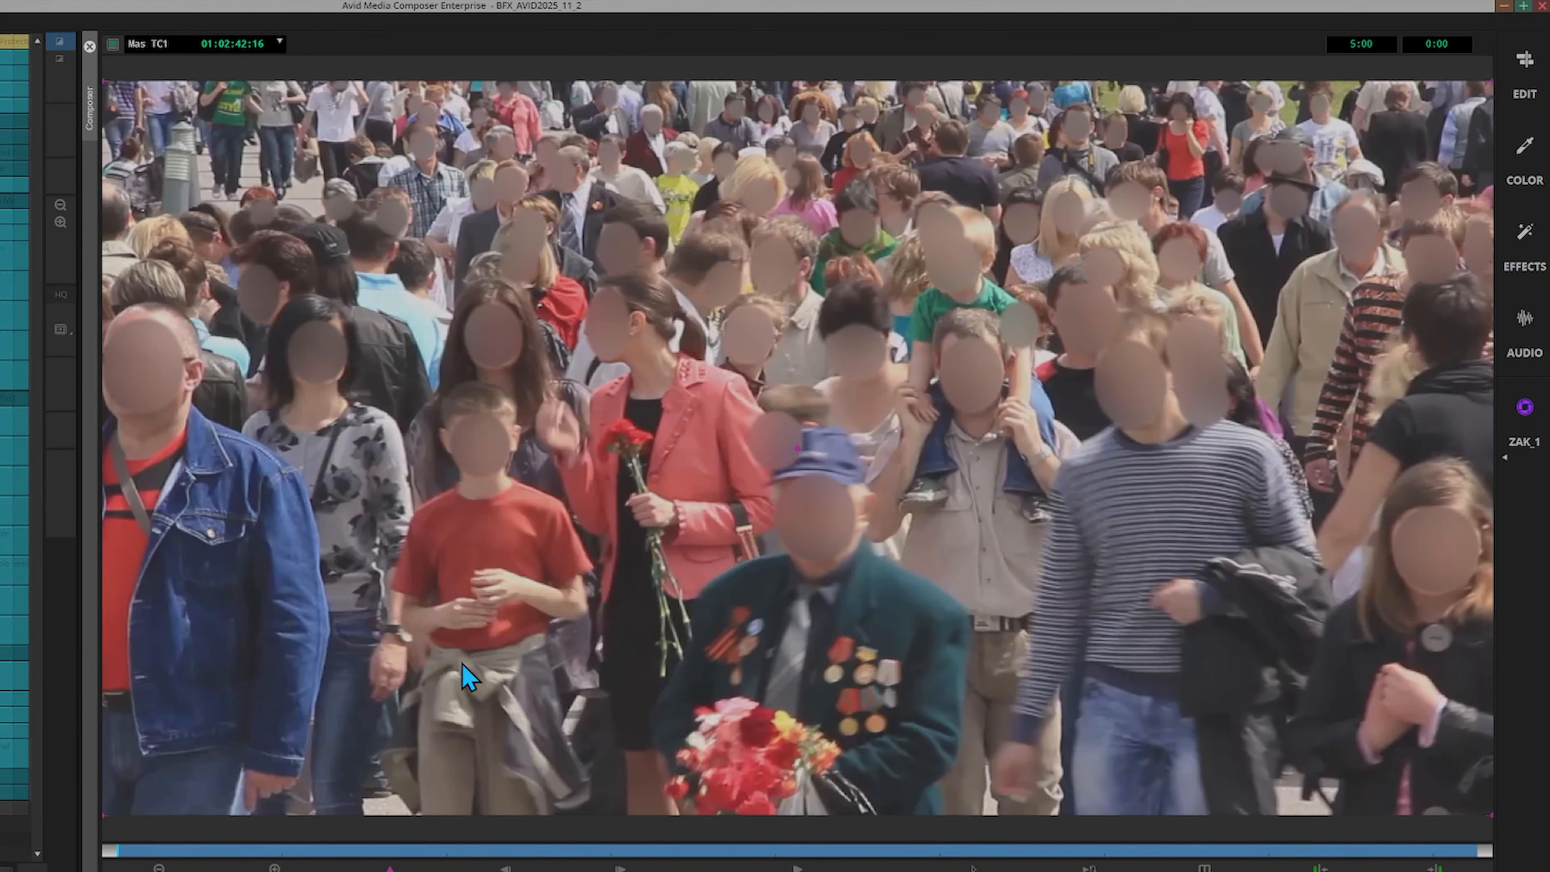
key(ctrl+r)
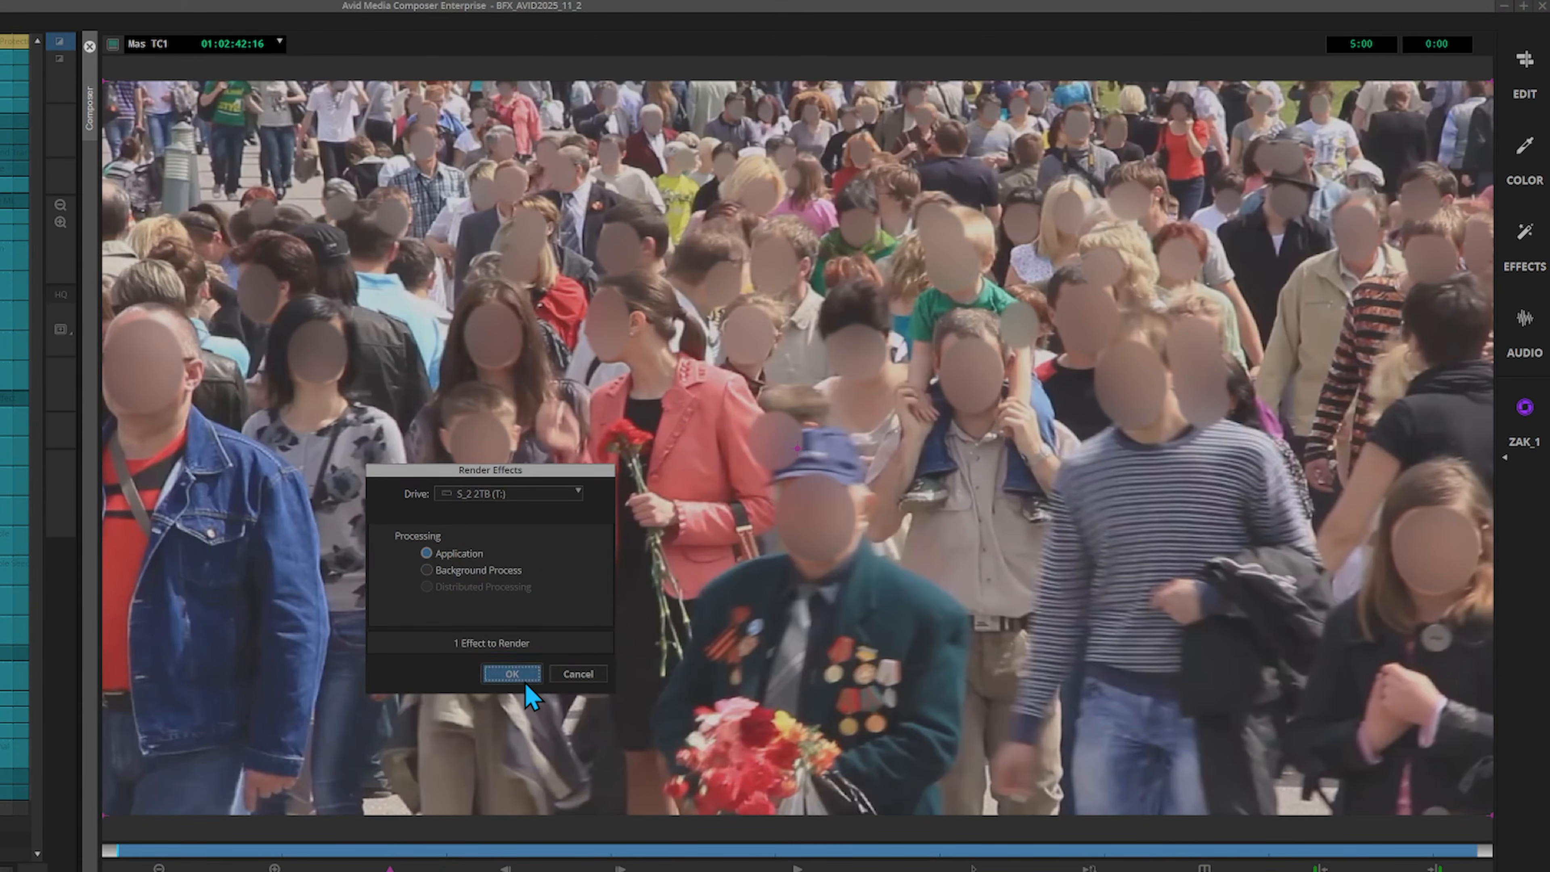
click(513, 674)
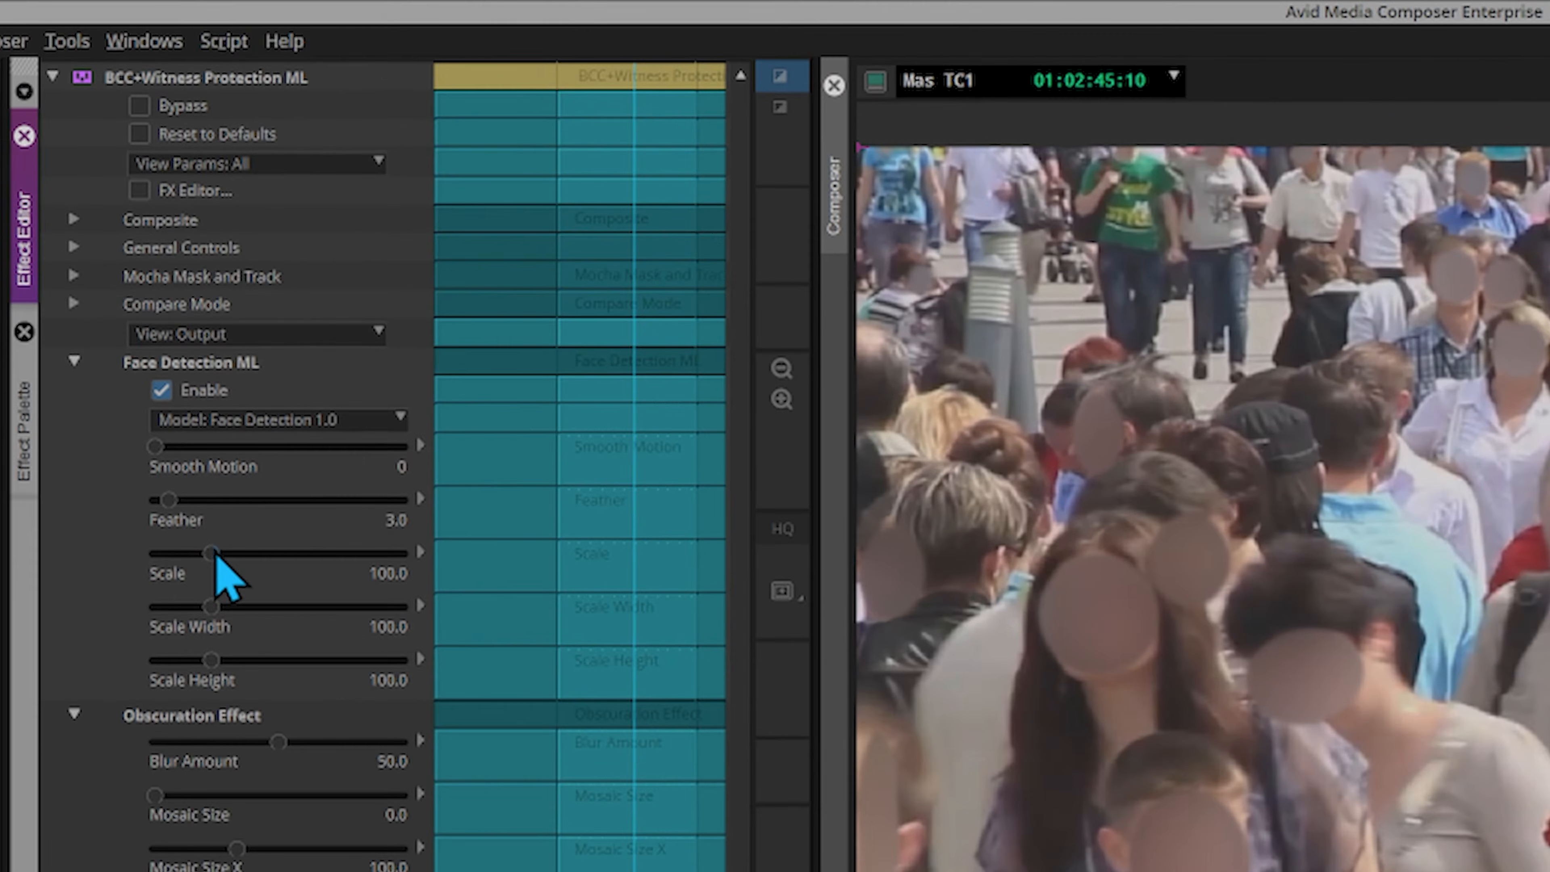
Set the street crowd's face masks to Scale 120.7, Feather 8.6, Mosaic Size 39.5 and Mosaic Size X 63.0, and slightly raise Mosaic Scramble
drag(217, 554, 239, 553)
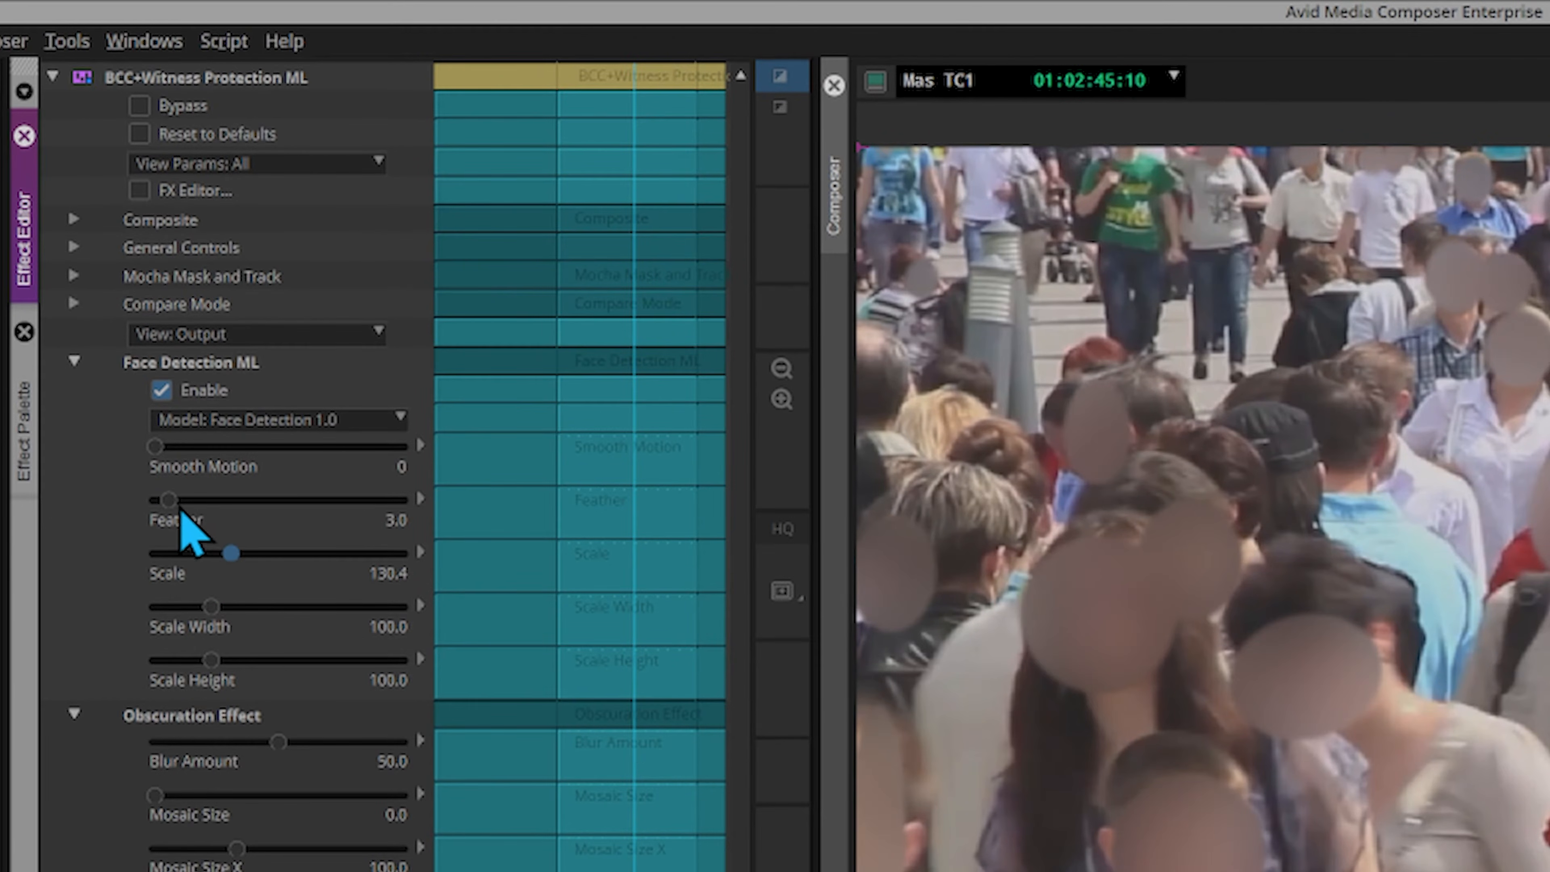
drag(173, 507, 231, 509)
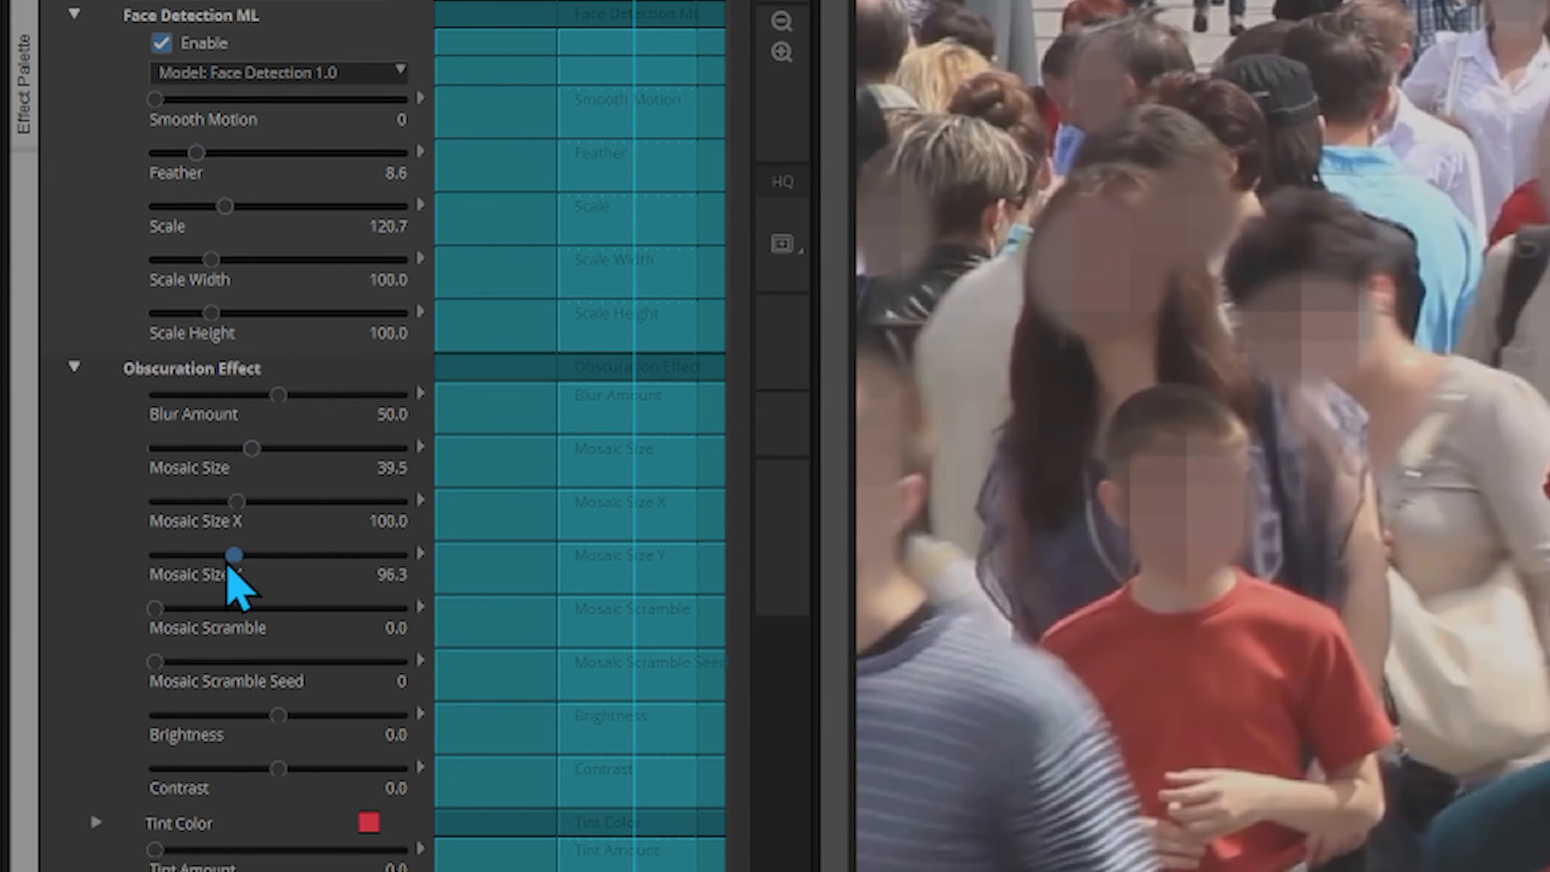
drag(237, 502, 208, 503)
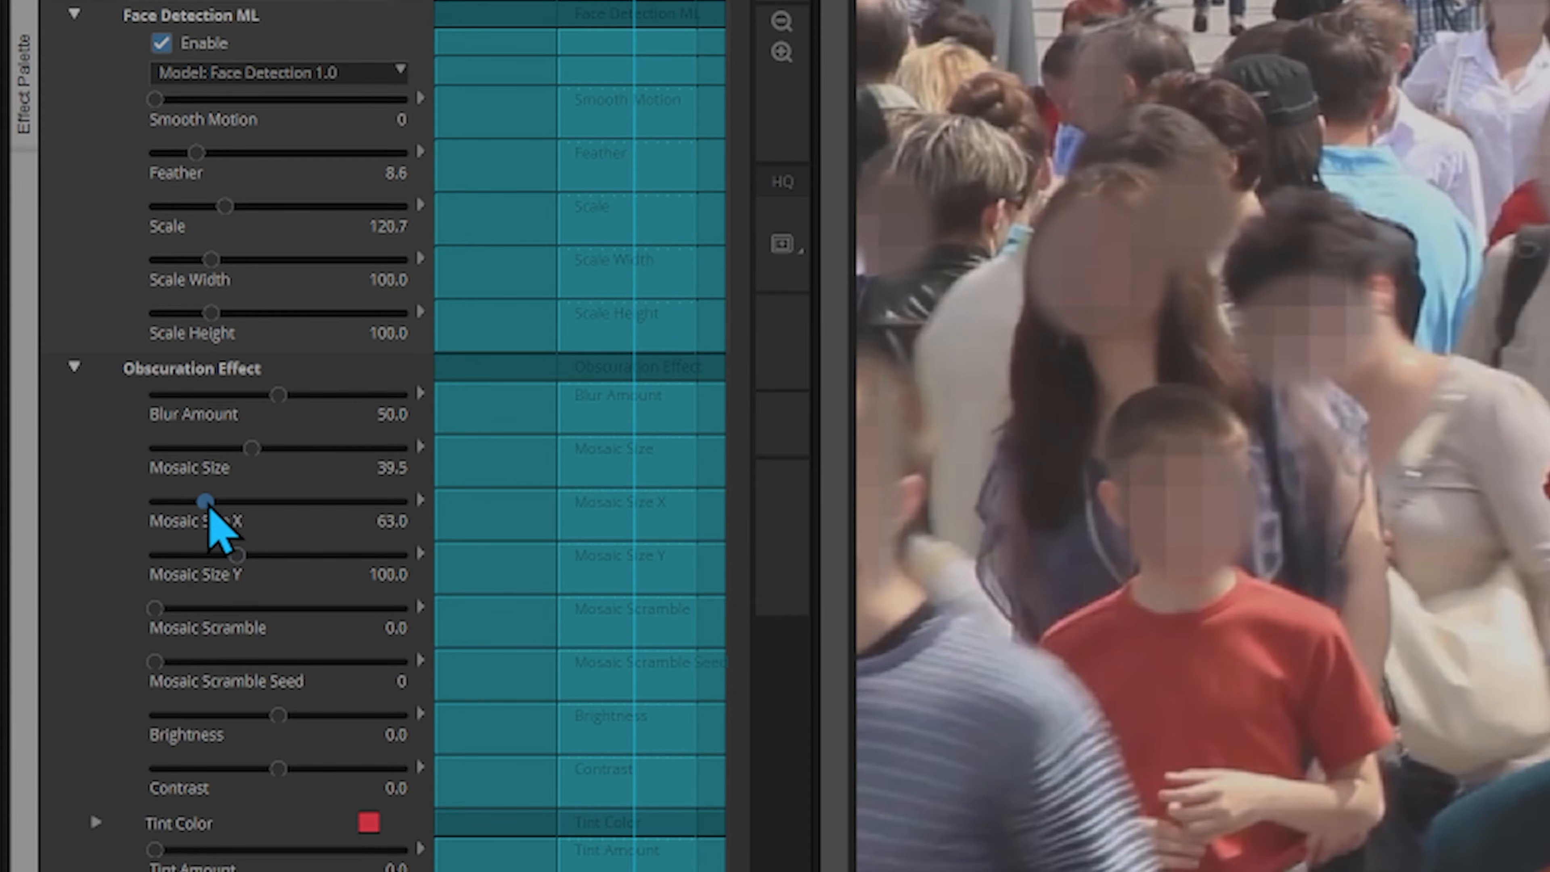
drag(155, 608, 163, 610)
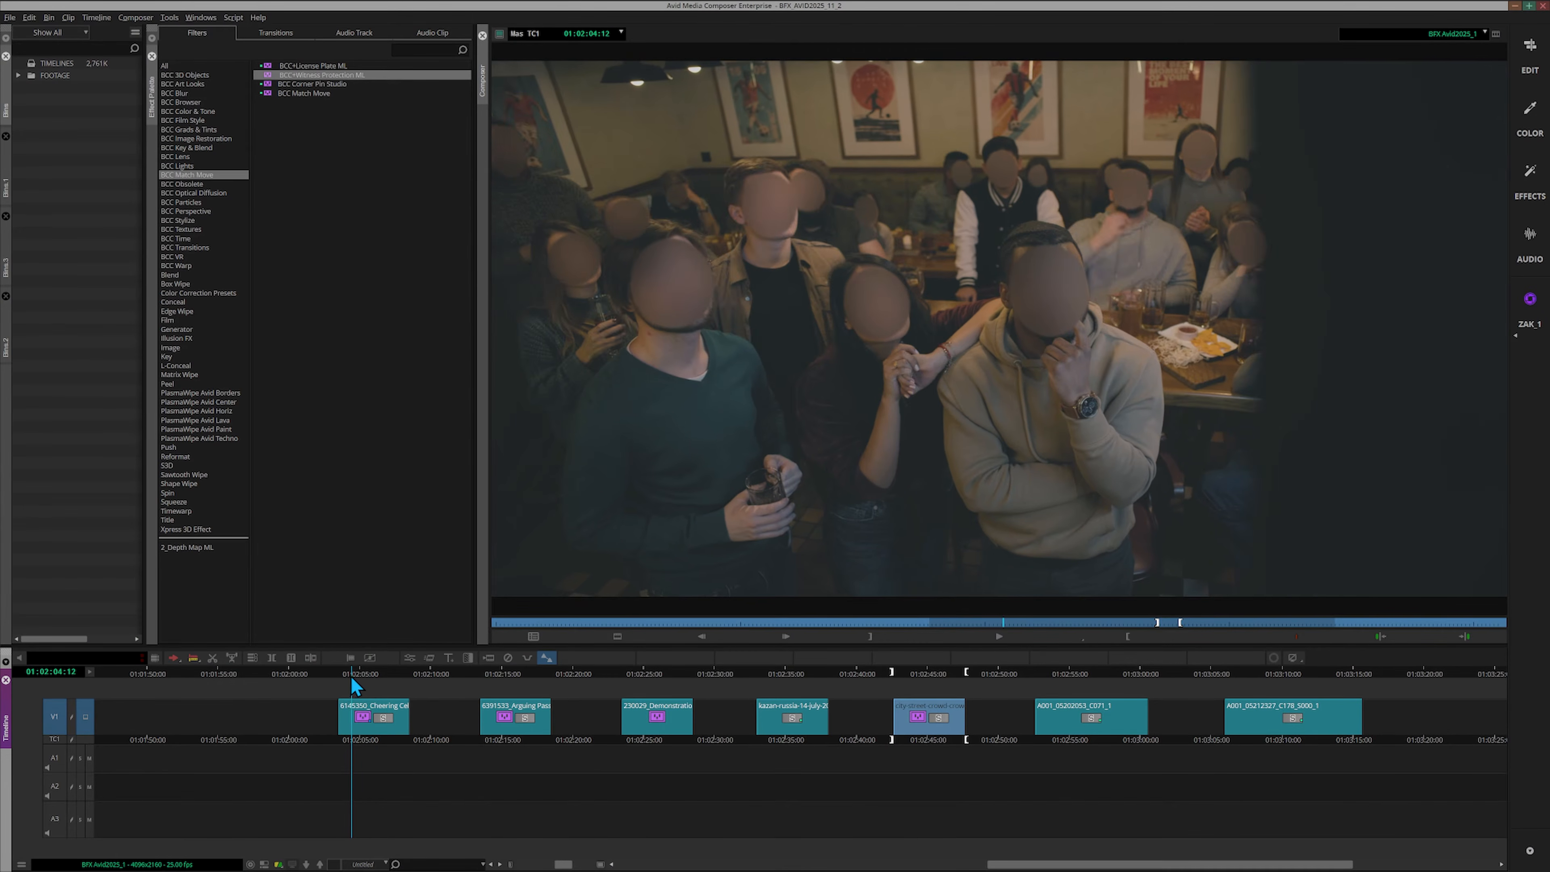
Go to 01:02:07:16 in the Cheering clip and compare the footage with the effect bypassed and active
drag(351, 680, 396, 686)
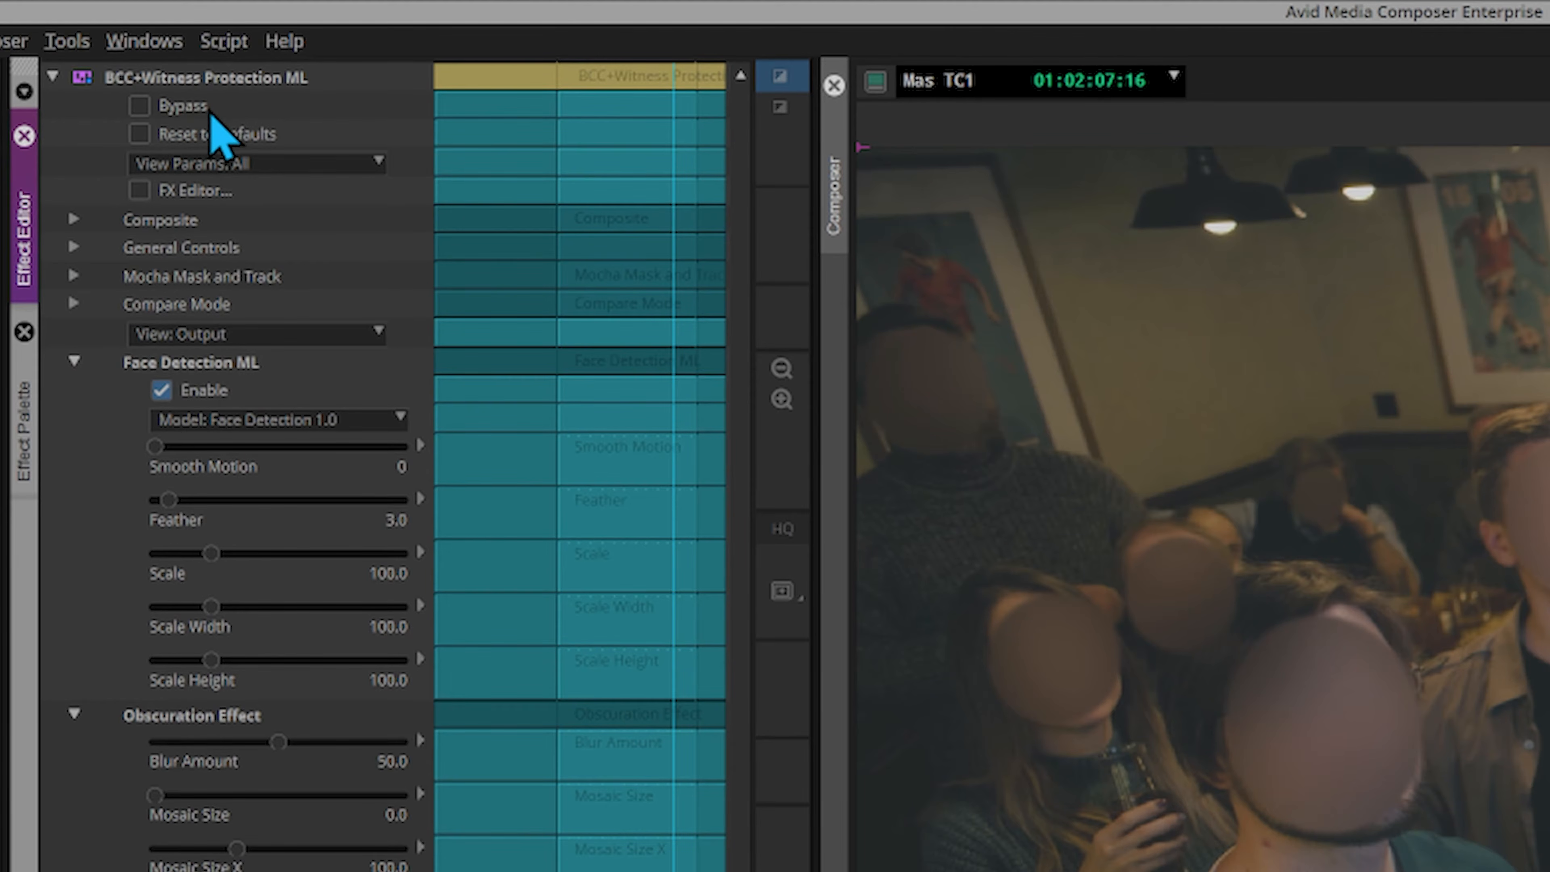
click(139, 107)
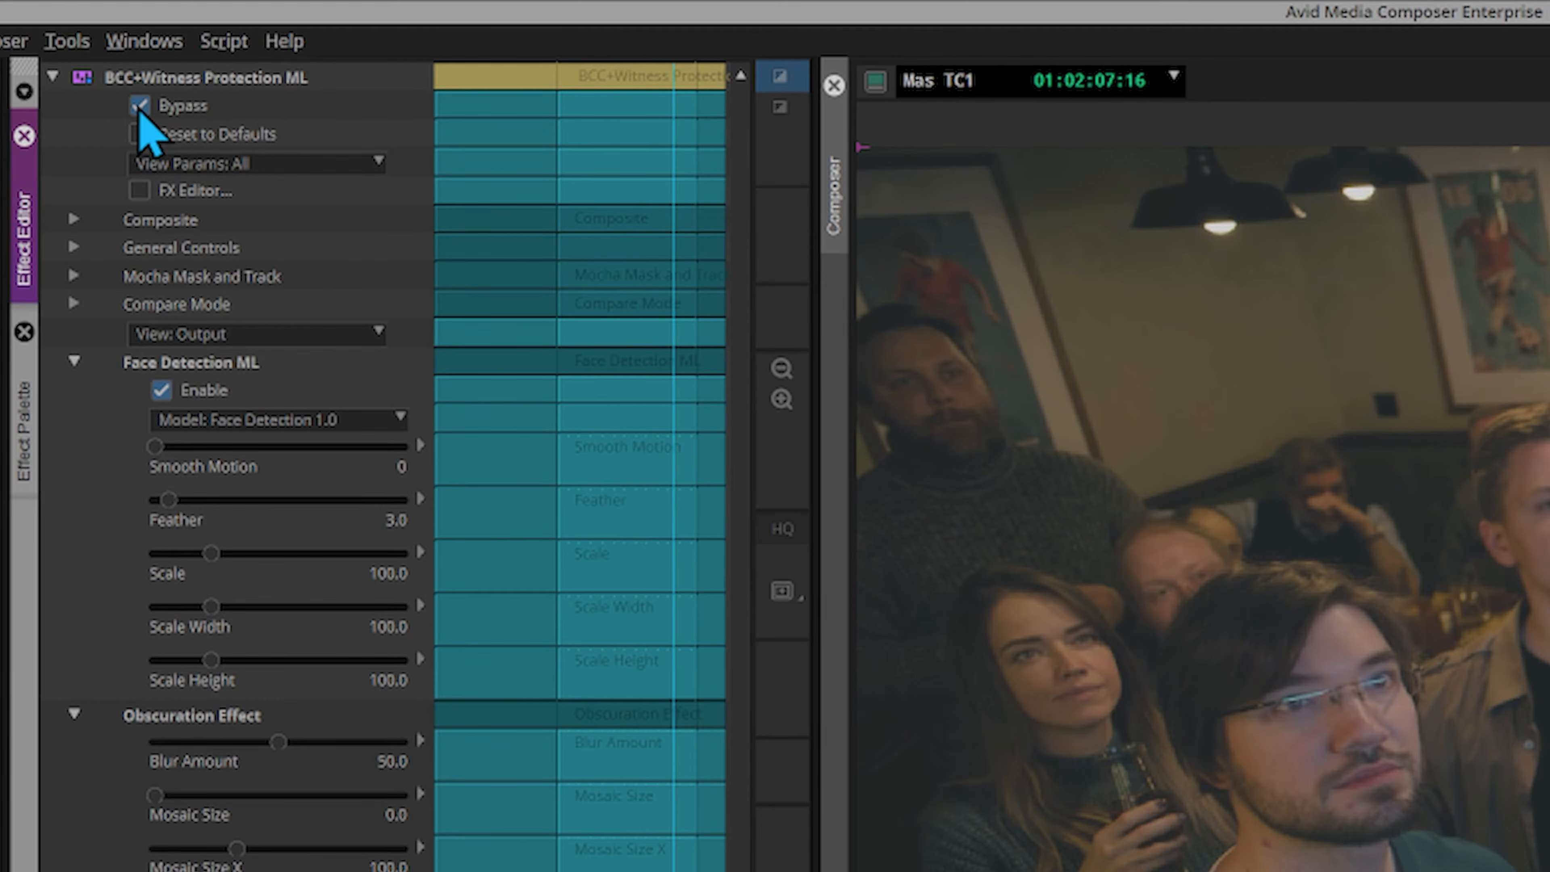
click(138, 107)
click(140, 108)
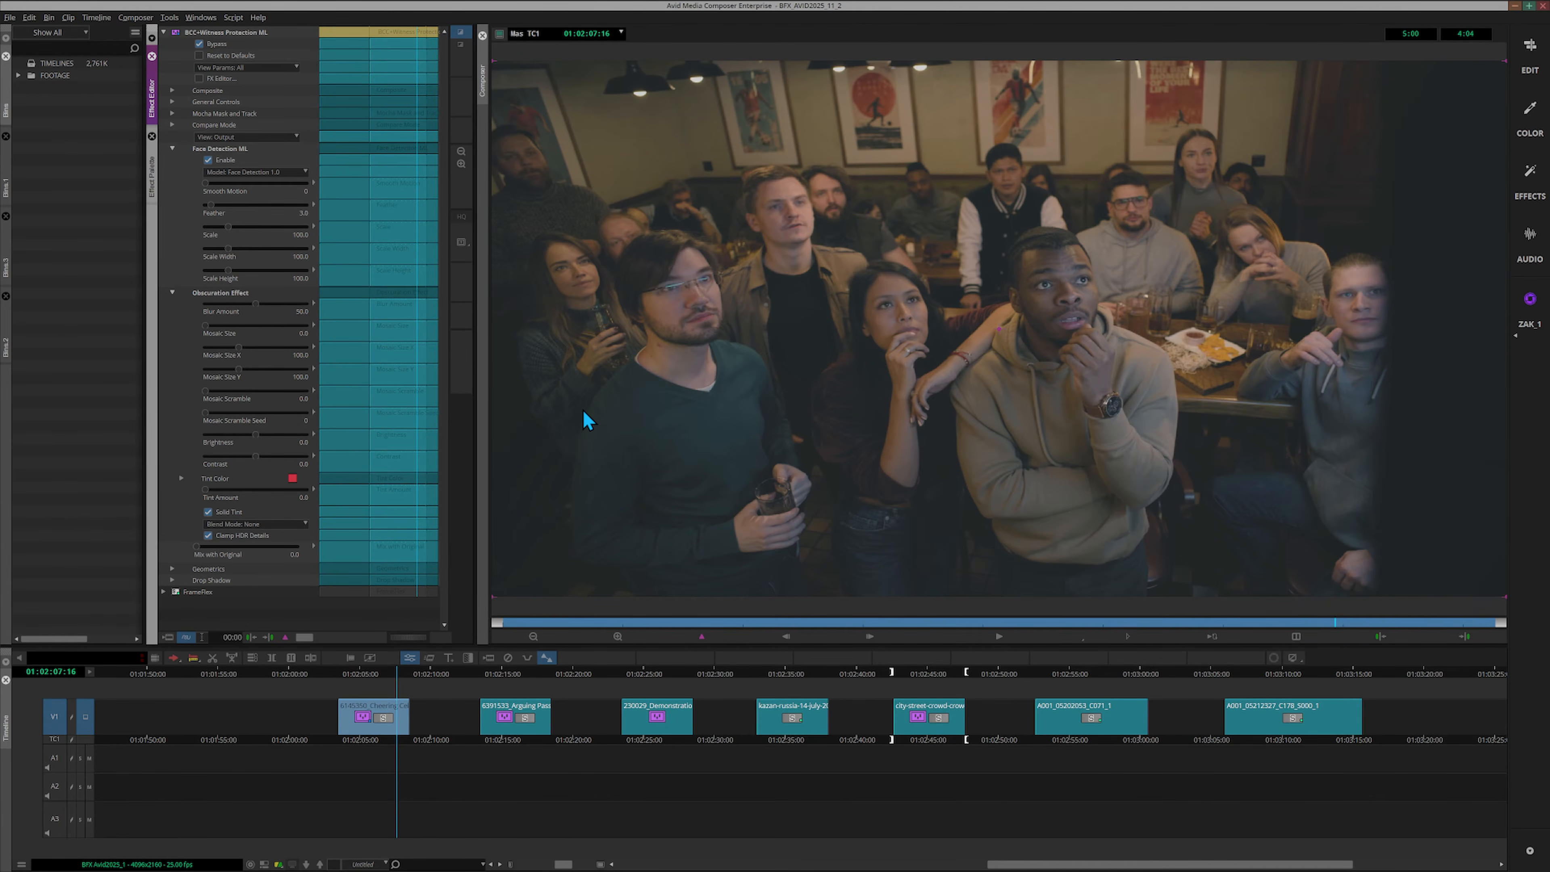
click(199, 44)
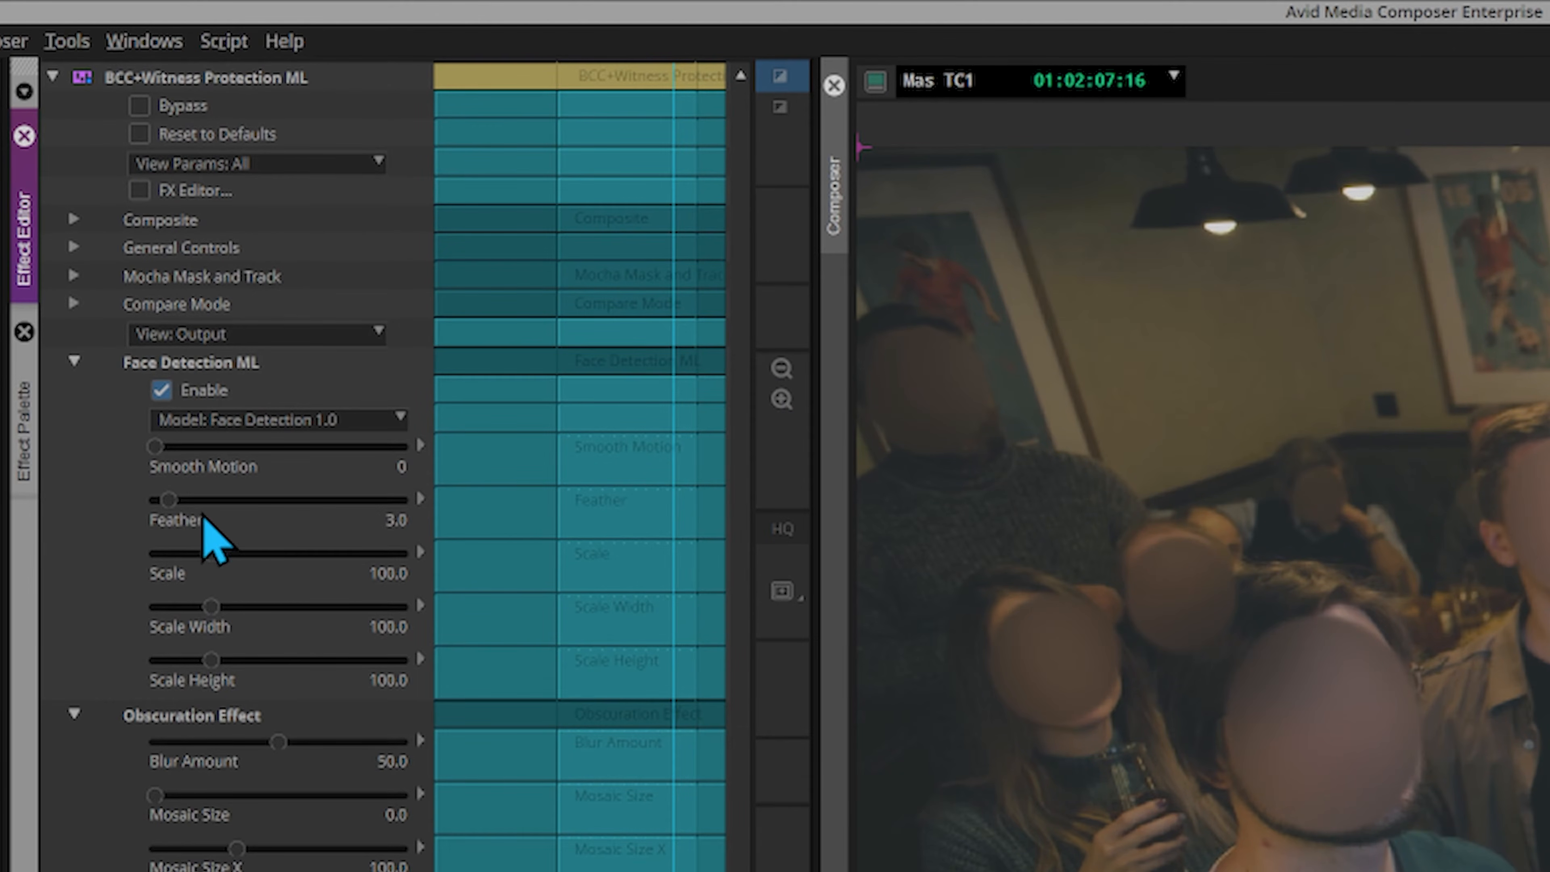
On the Cheering clip, set Feather to 12.3, Blur Amount to 0.0, Brightness to 11.1 and Contrast to 7.4
drag(179, 516, 217, 516)
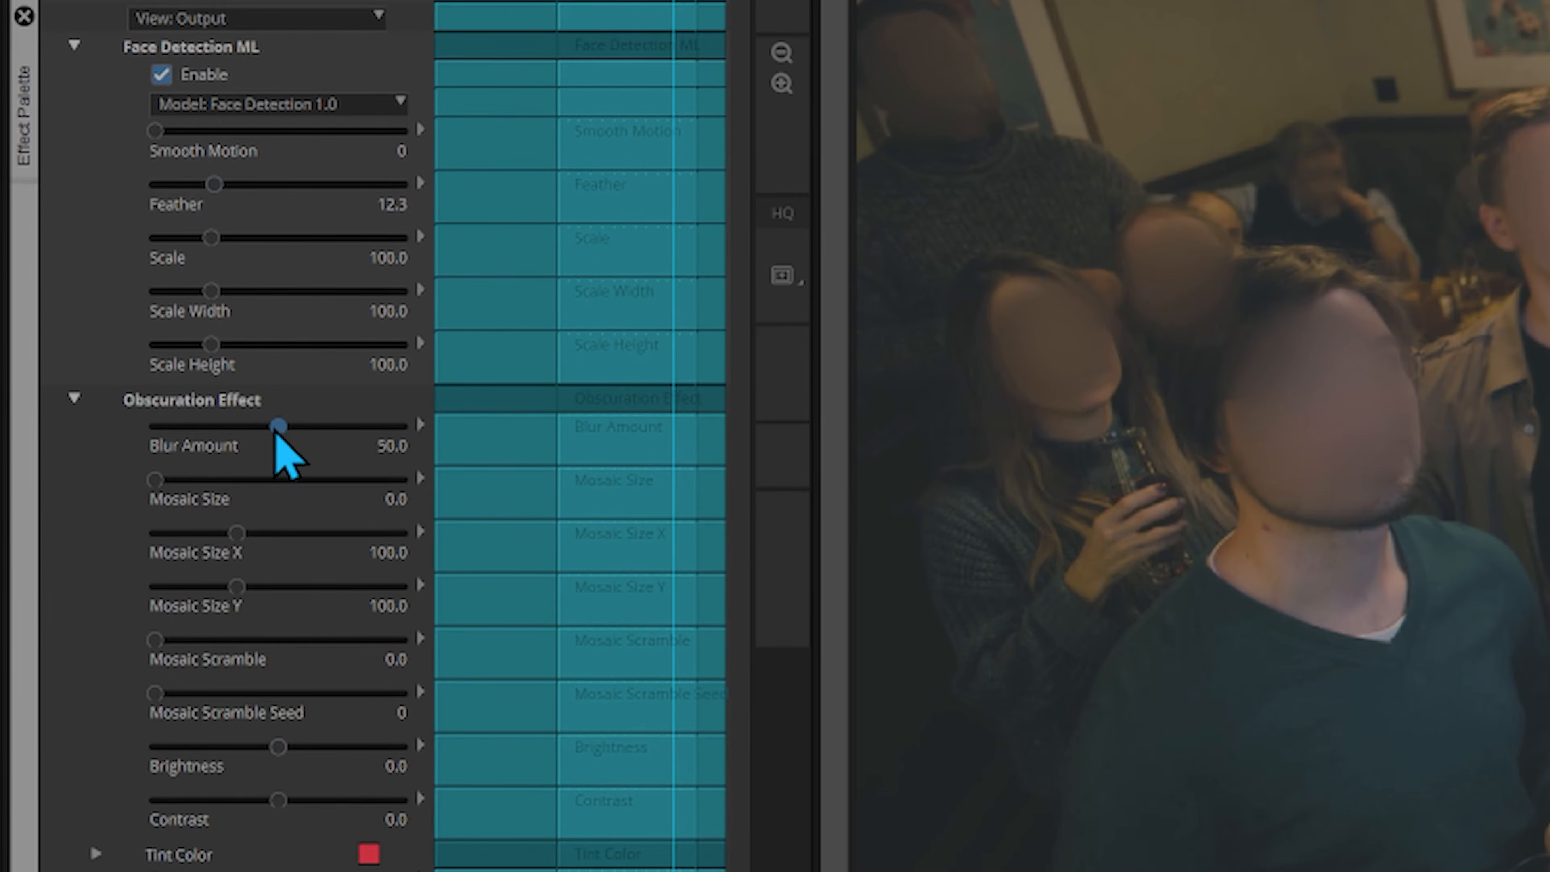
drag(275, 425, 103, 432)
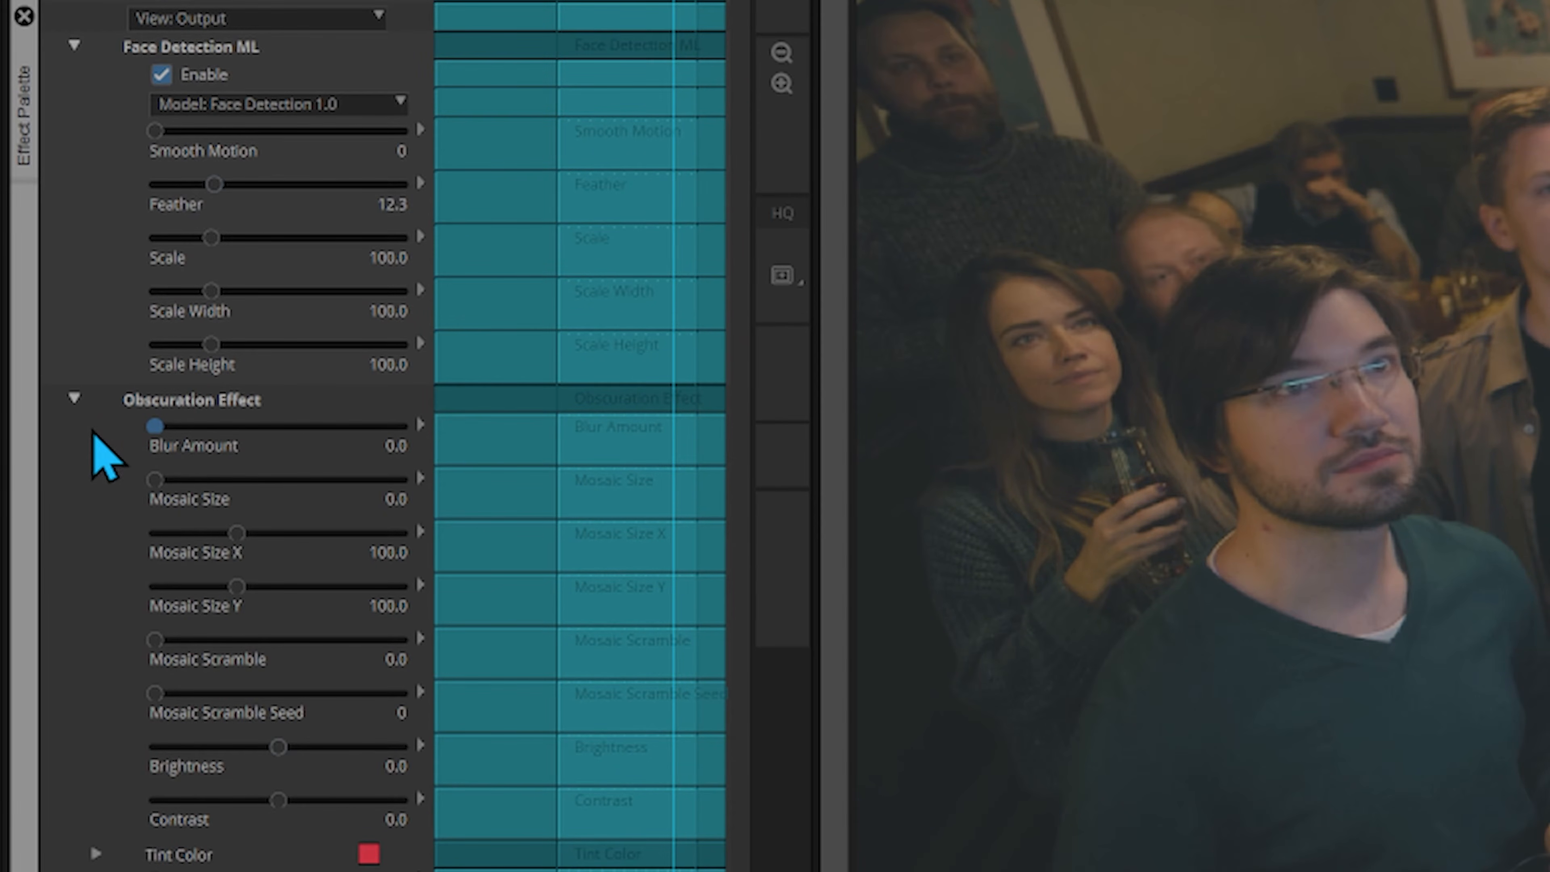
drag(277, 746, 293, 755)
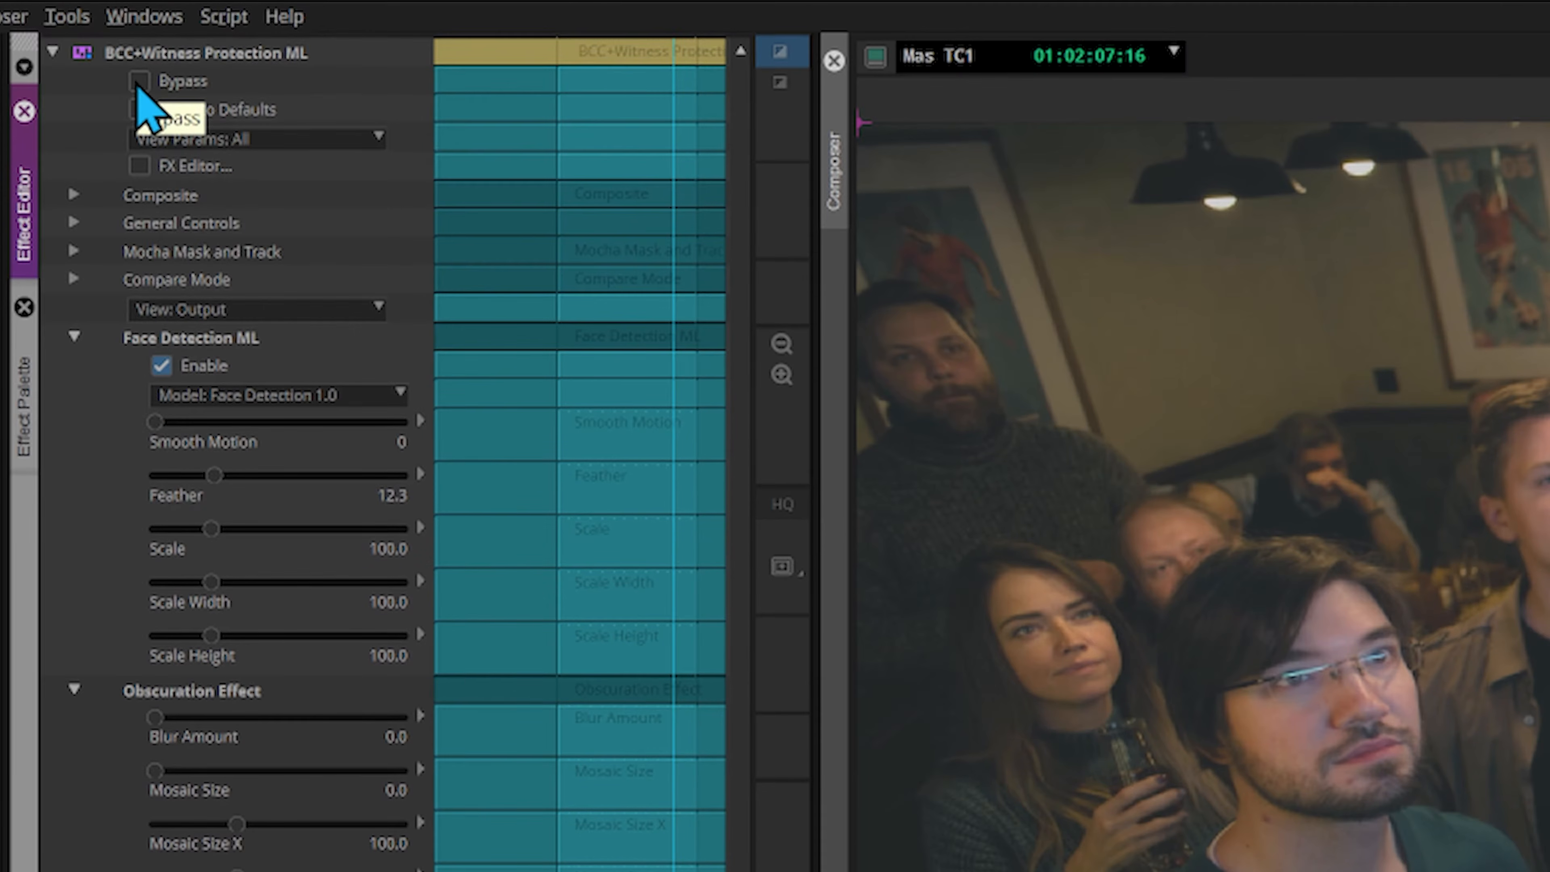
Check the brightened faces against the bypassed footage and set Compare Mode to Side By Side
click(136, 85)
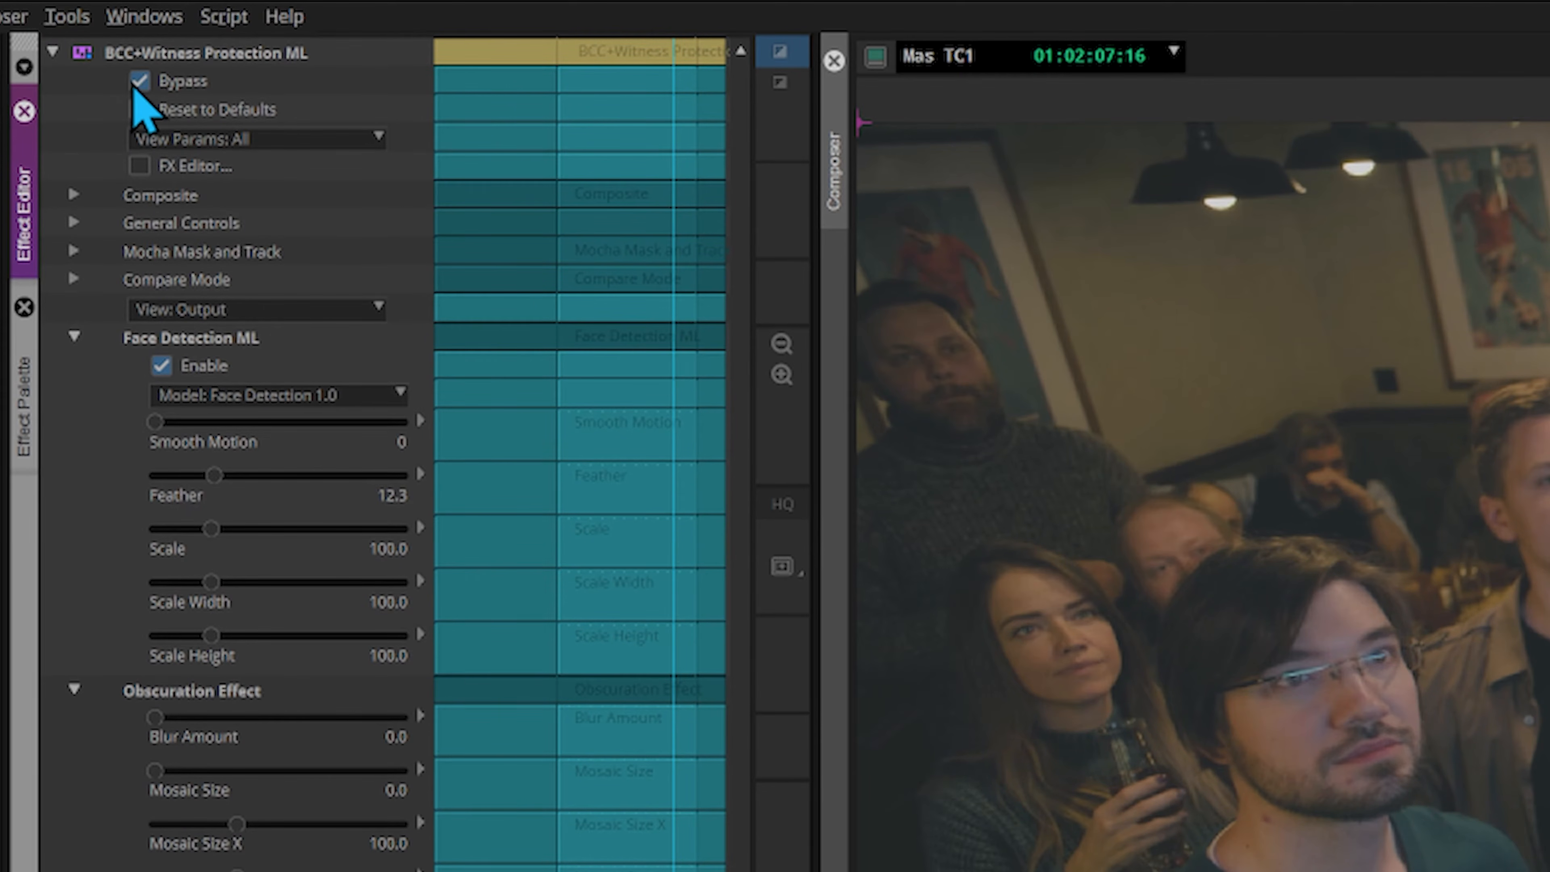
click(135, 83)
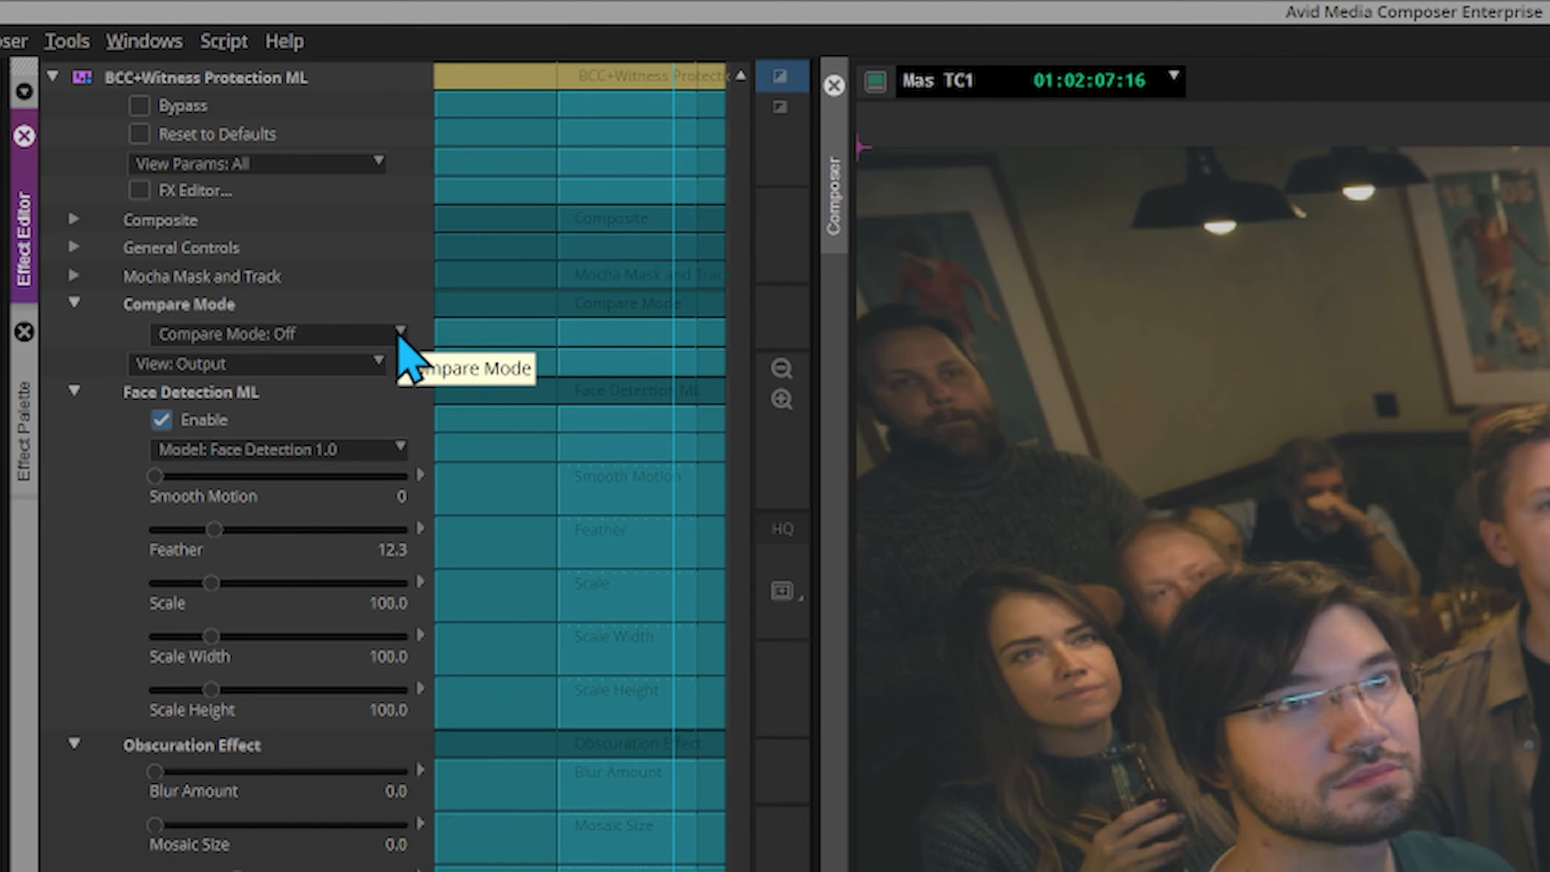
click(400, 335)
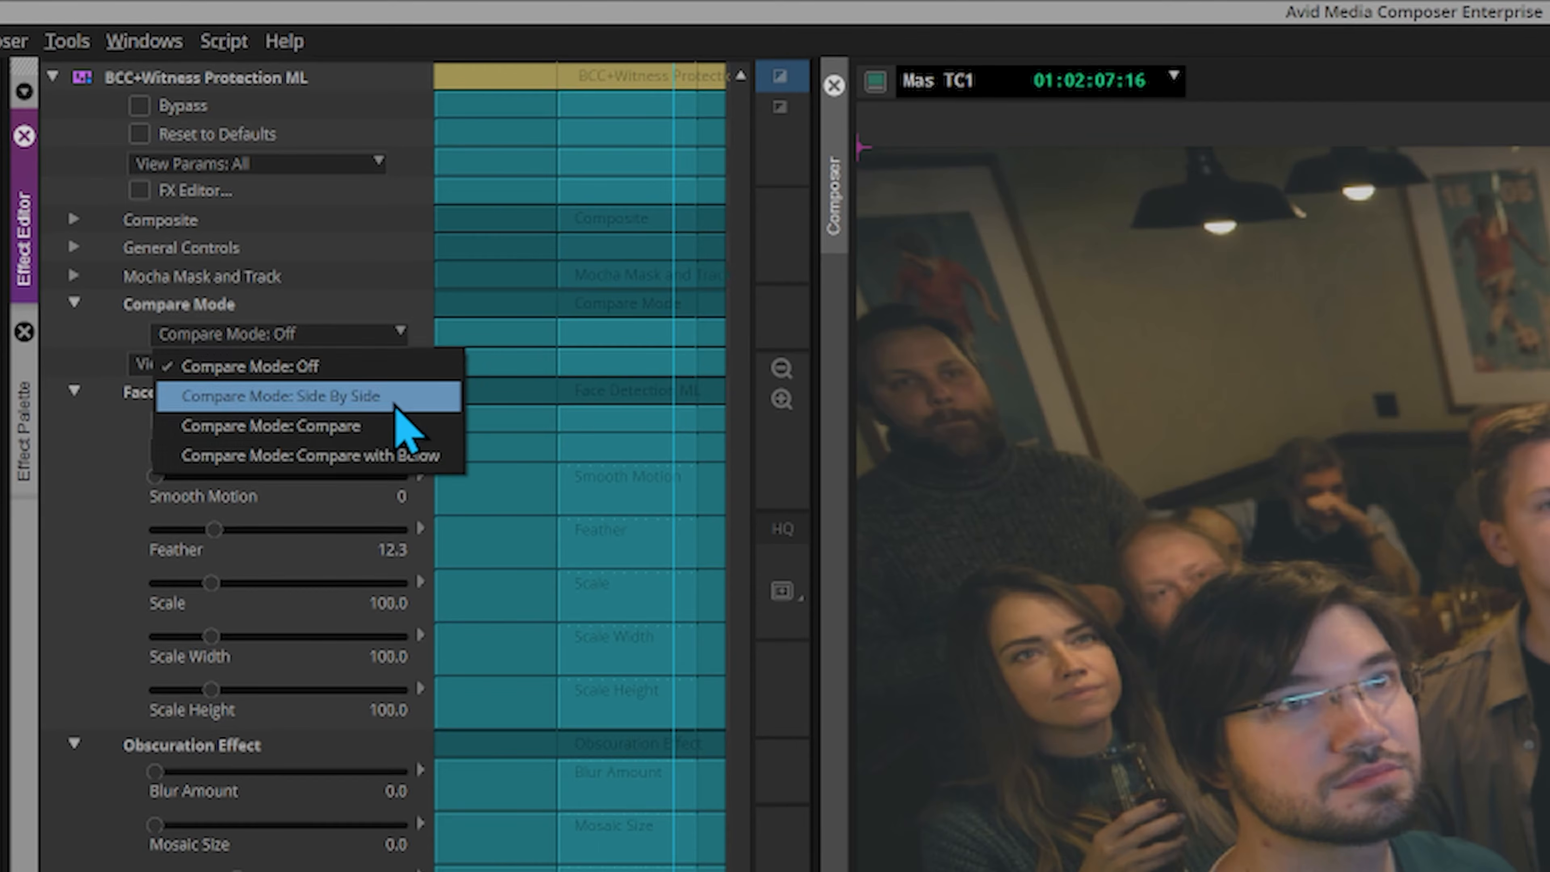
click(360, 396)
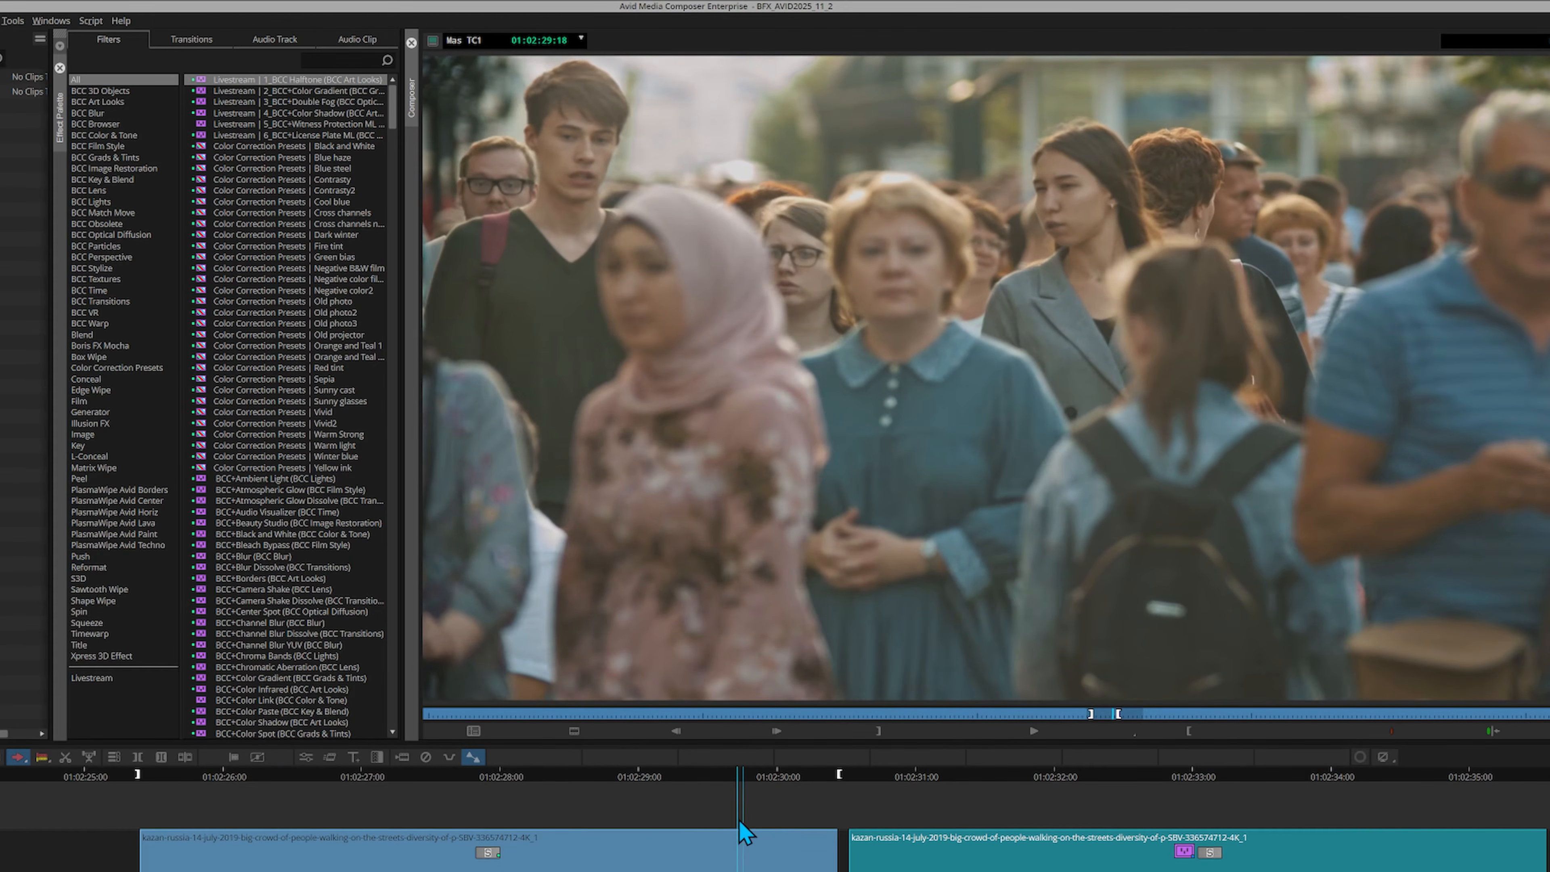
Apply BCC+Witness Protection ML to the first kazan-russia crowd clip on the timeline
click(601, 818)
drag(577, 820, 504, 818)
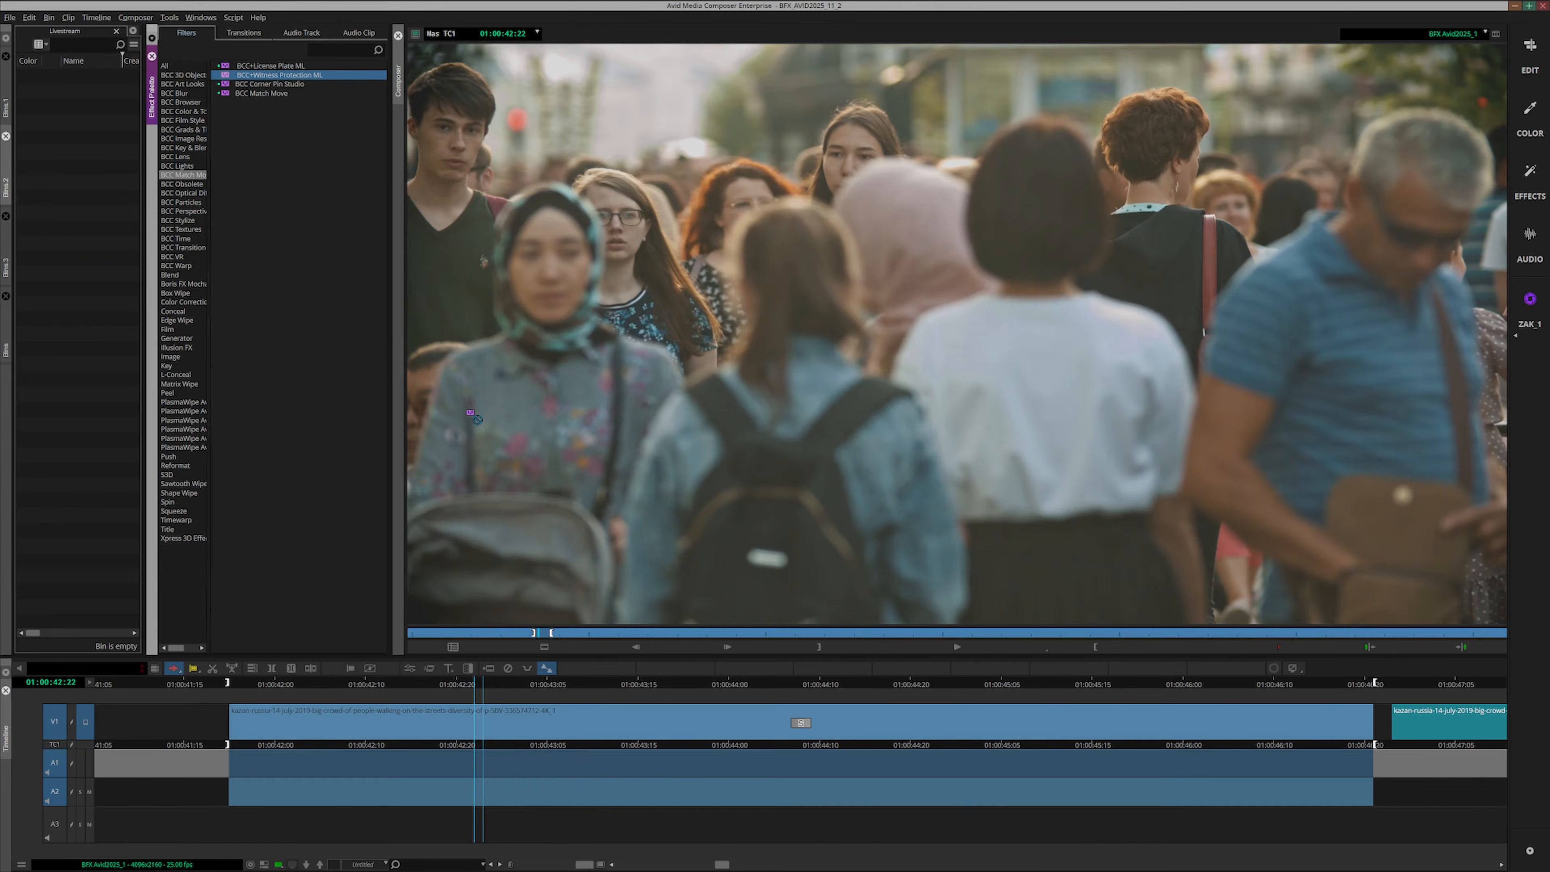
drag(475, 418, 478, 714)
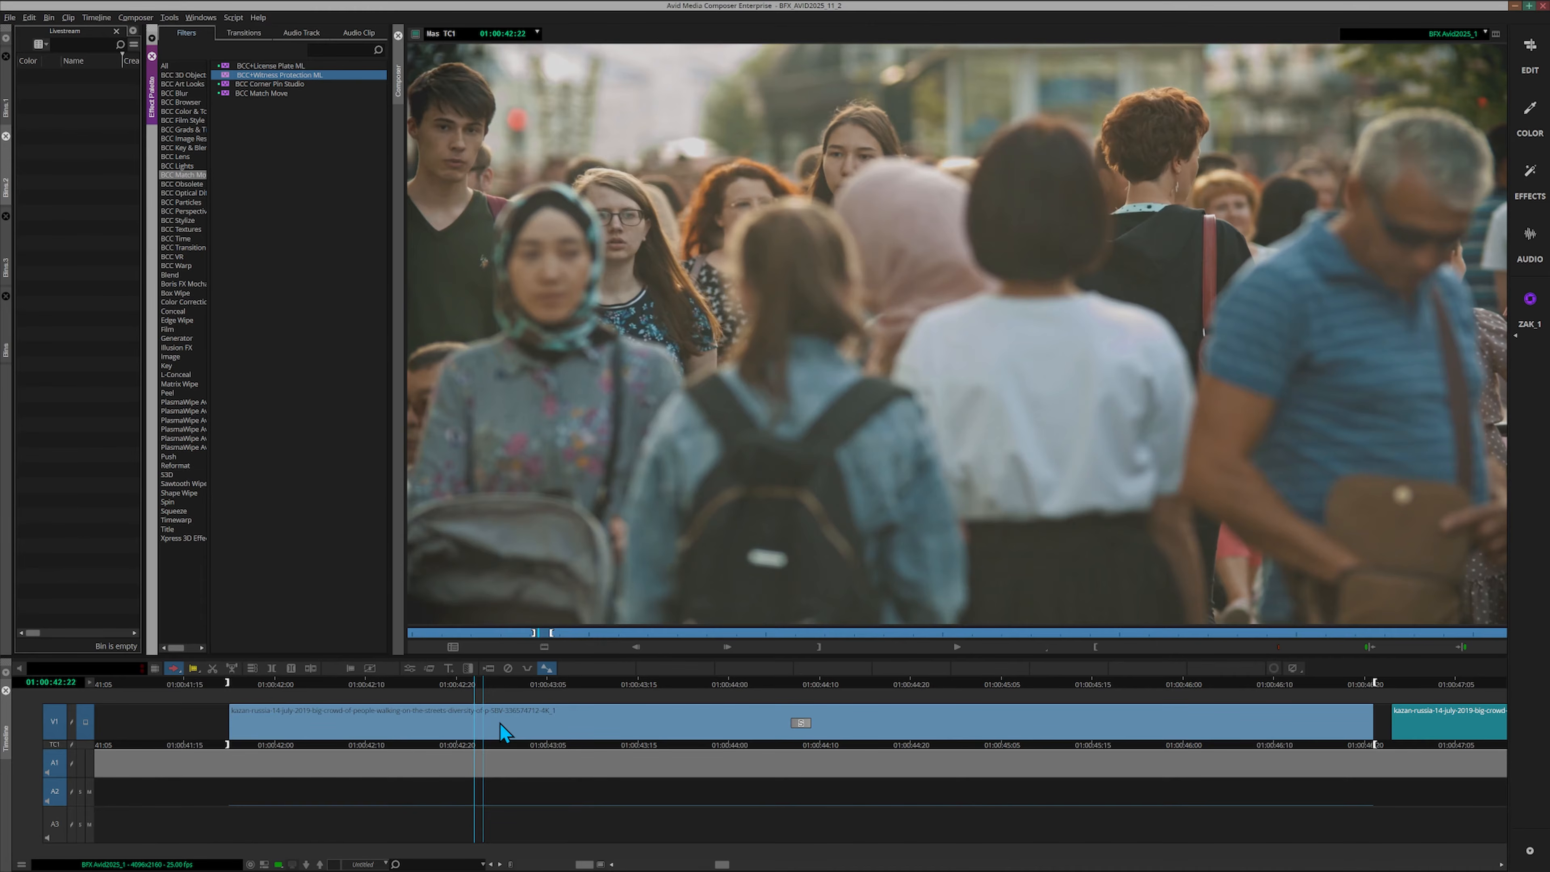
Open the first kazan-russia clip's effect in Mocha and detect faces forward and backward from frame 27
click(409, 668)
click(208, 126)
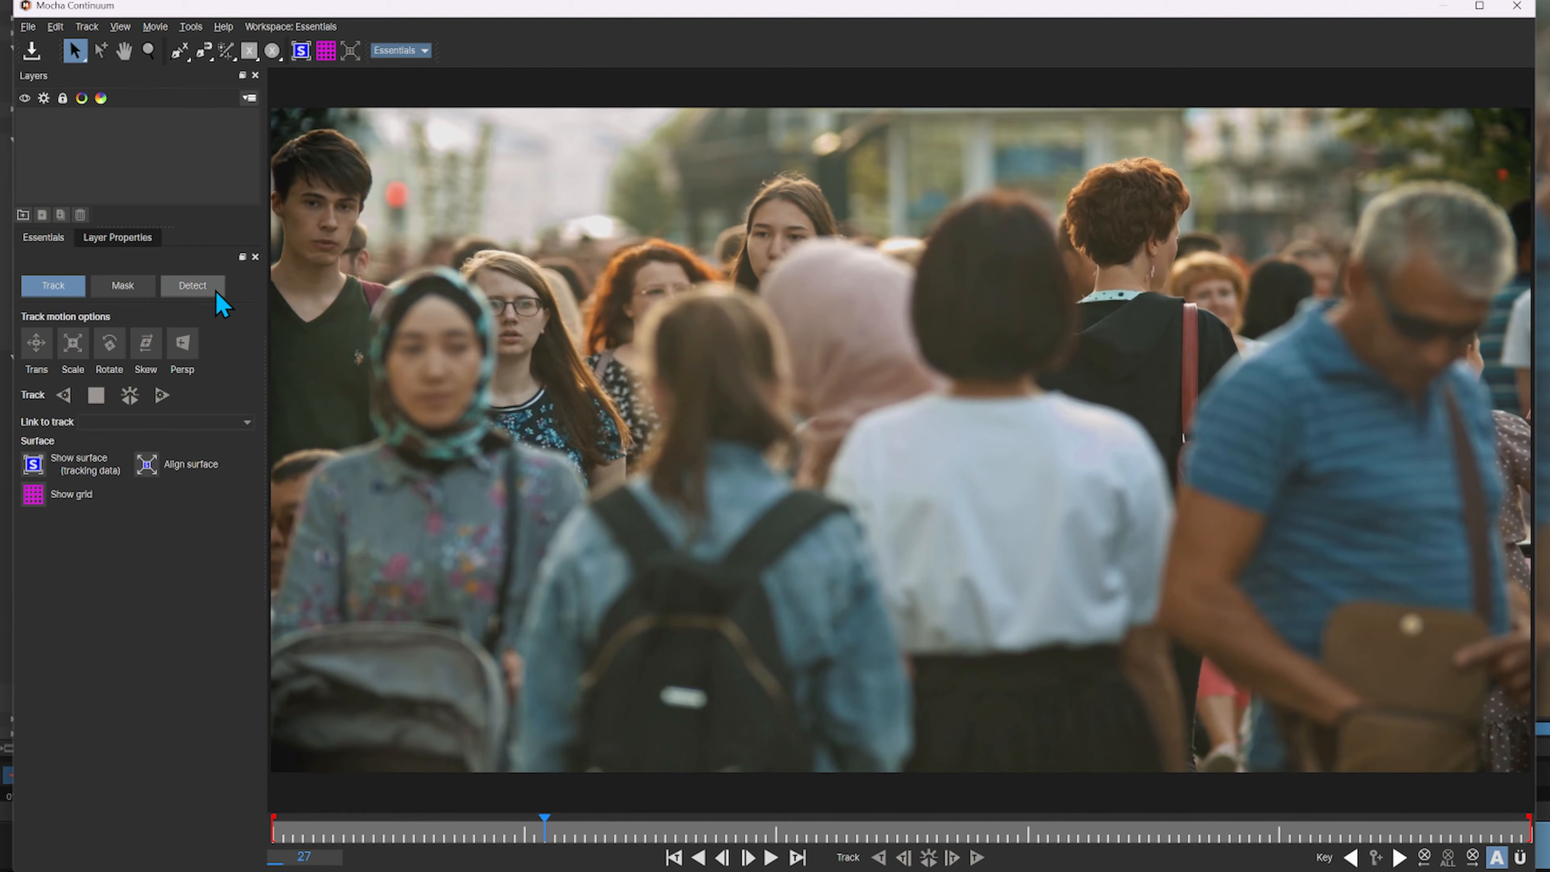
click(215, 290)
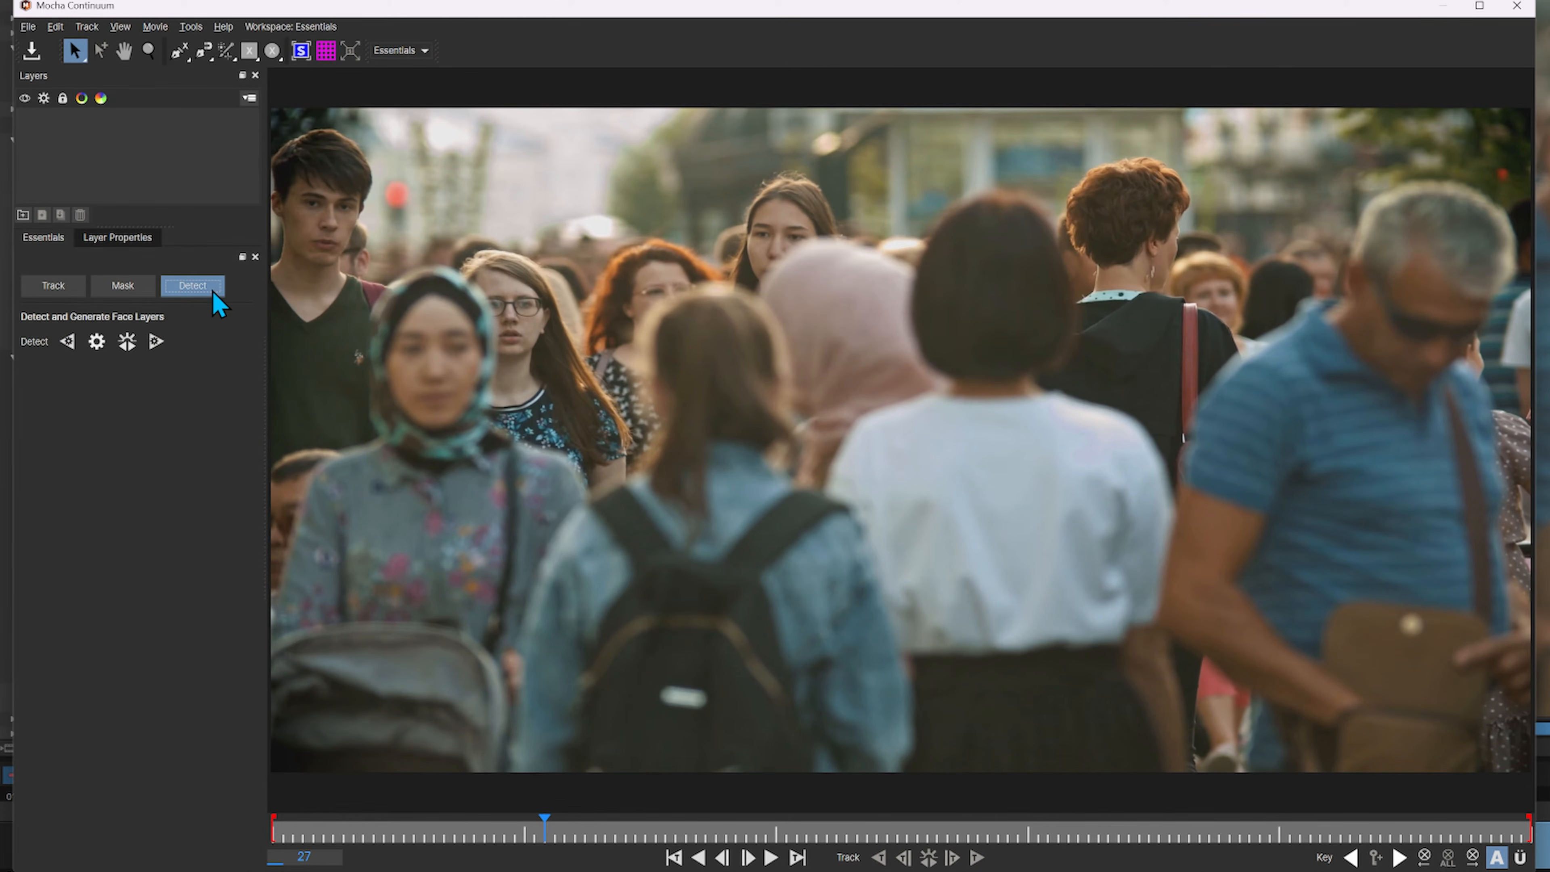
click(128, 351)
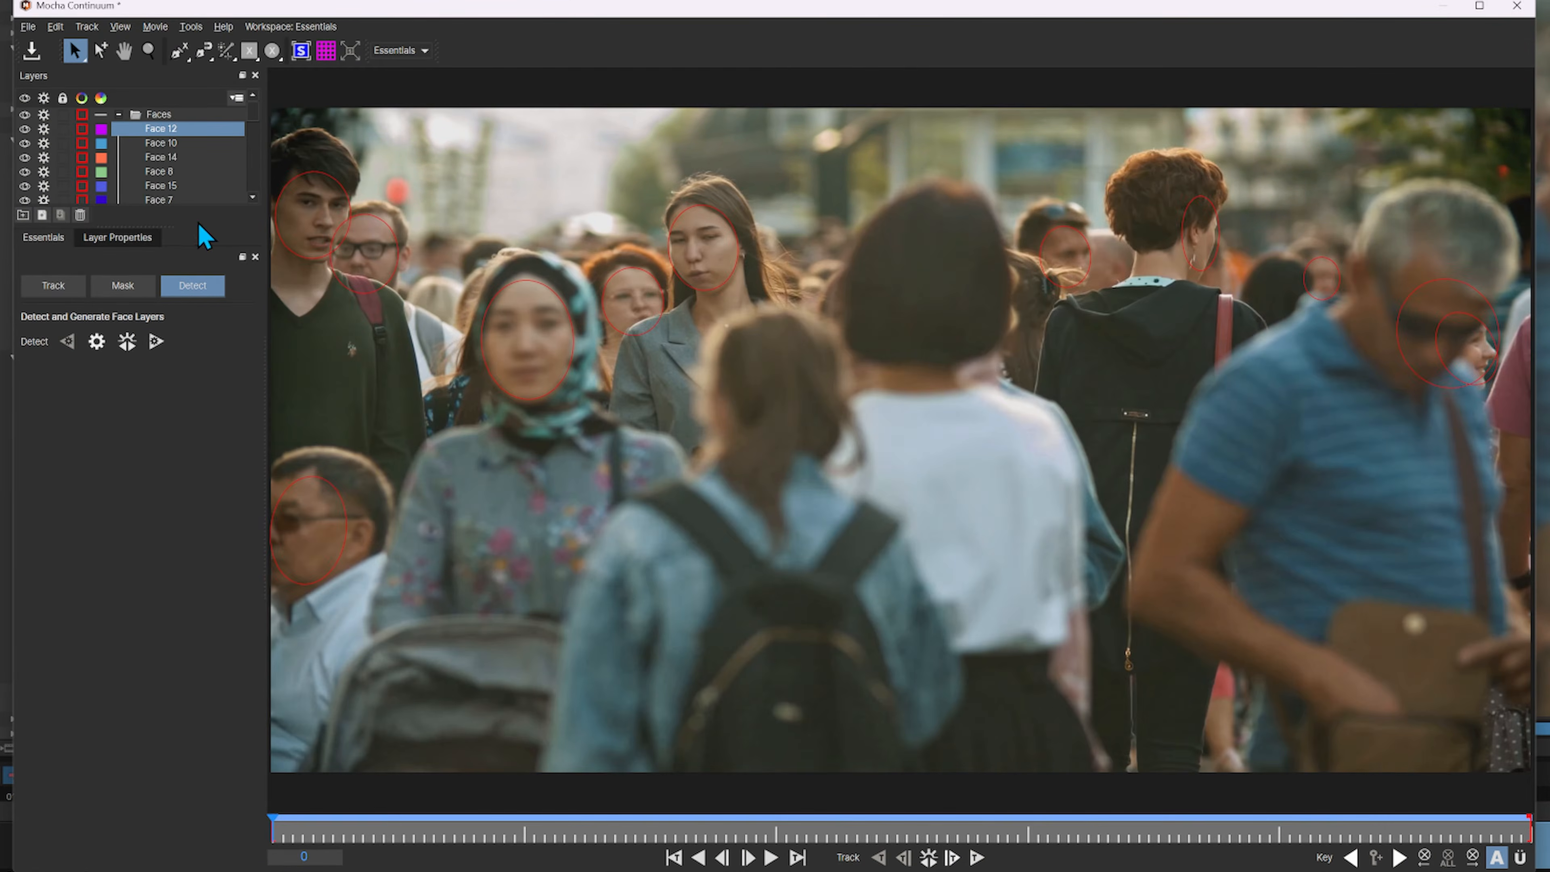
Select the face layers Face 1, Face 17 and Face 3 together and delete them
drag(188, 255, 187, 598)
scroll(174, 260, down, 5)
scroll(172, 235, up, 5)
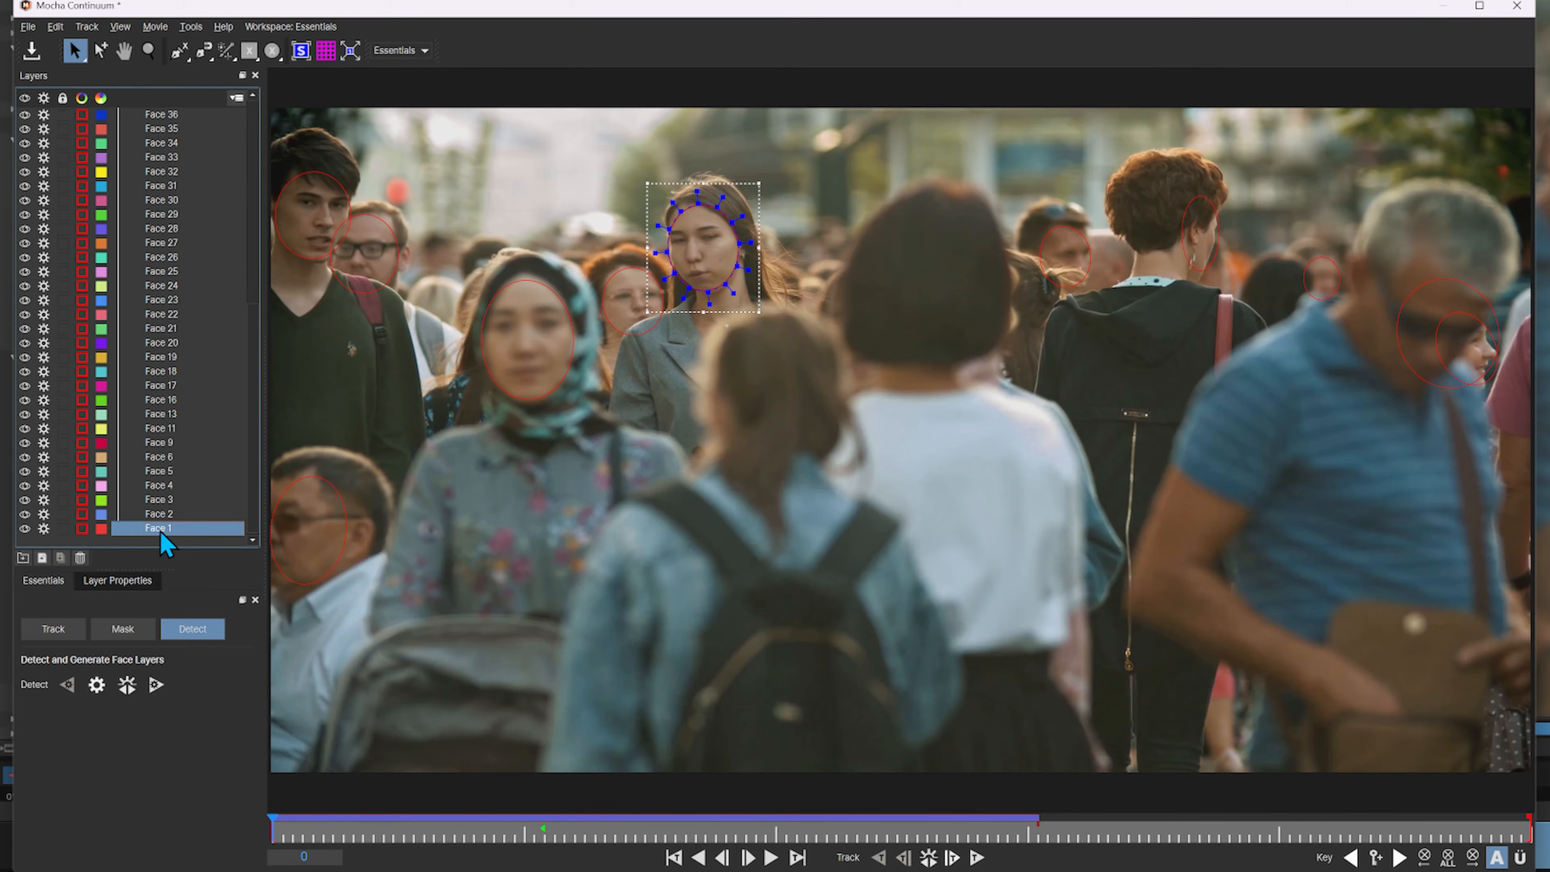
shift+click(529, 361)
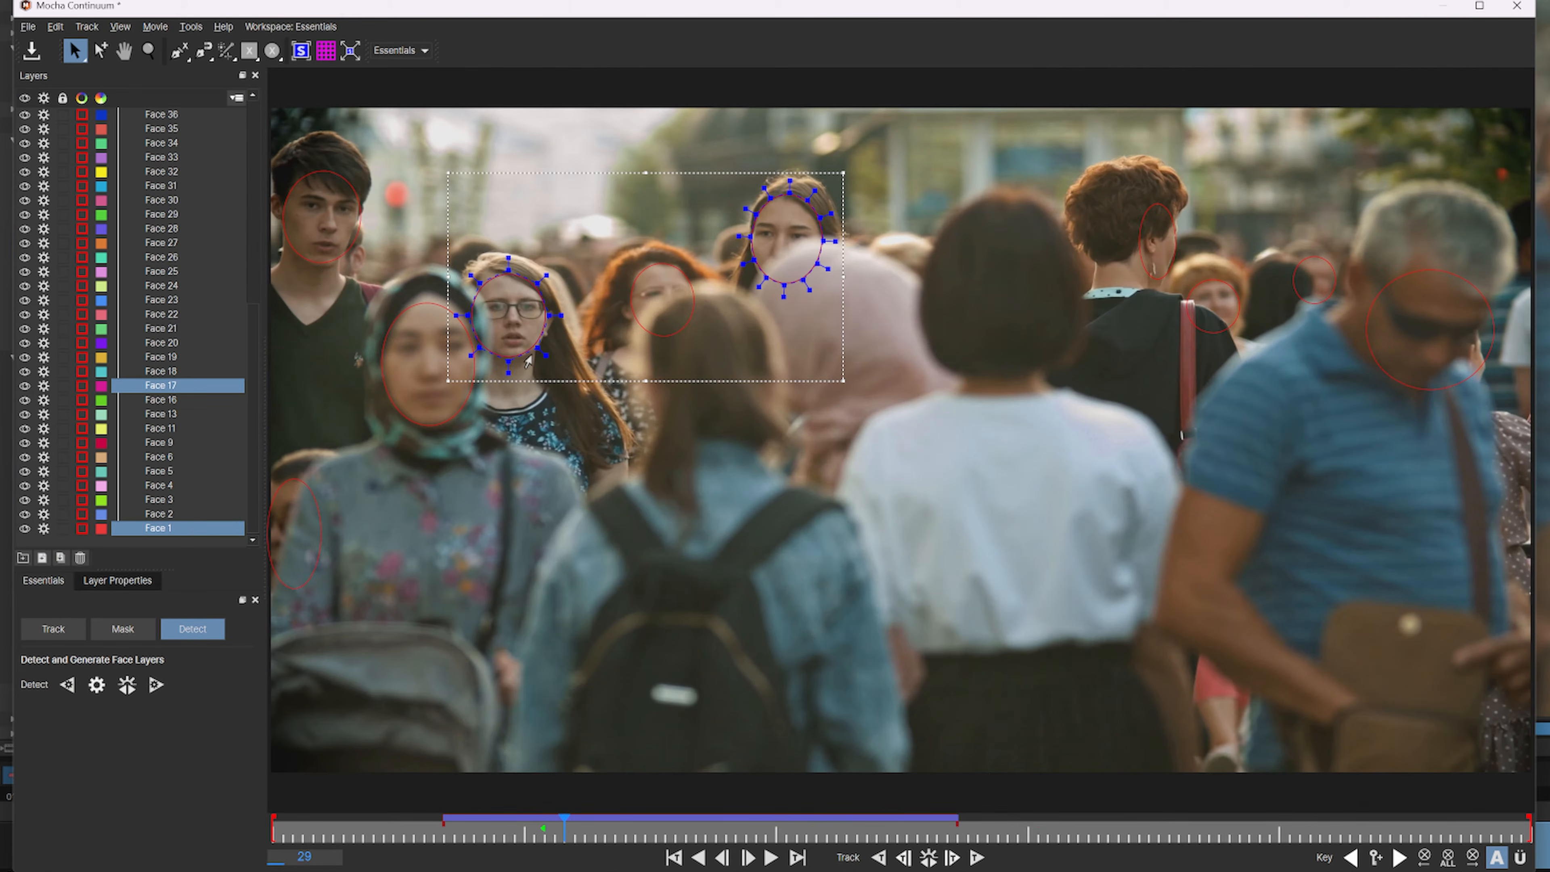
shift+click(324, 269)
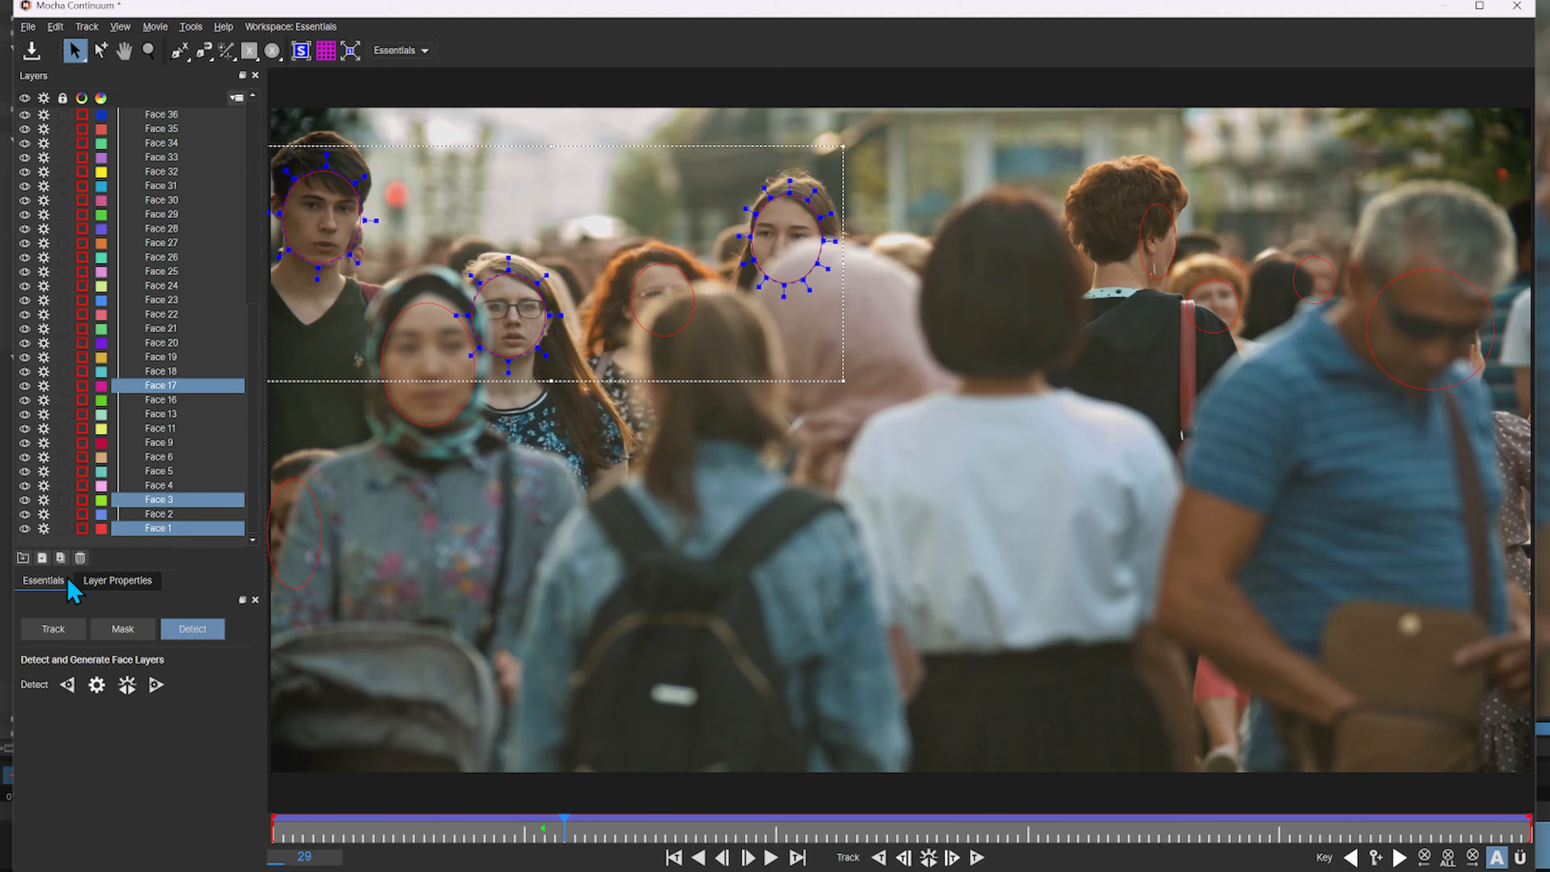
click(80, 558)
Go to frame 105 and delete the face layer over the woman with glasses
drag(565, 830, 1330, 871)
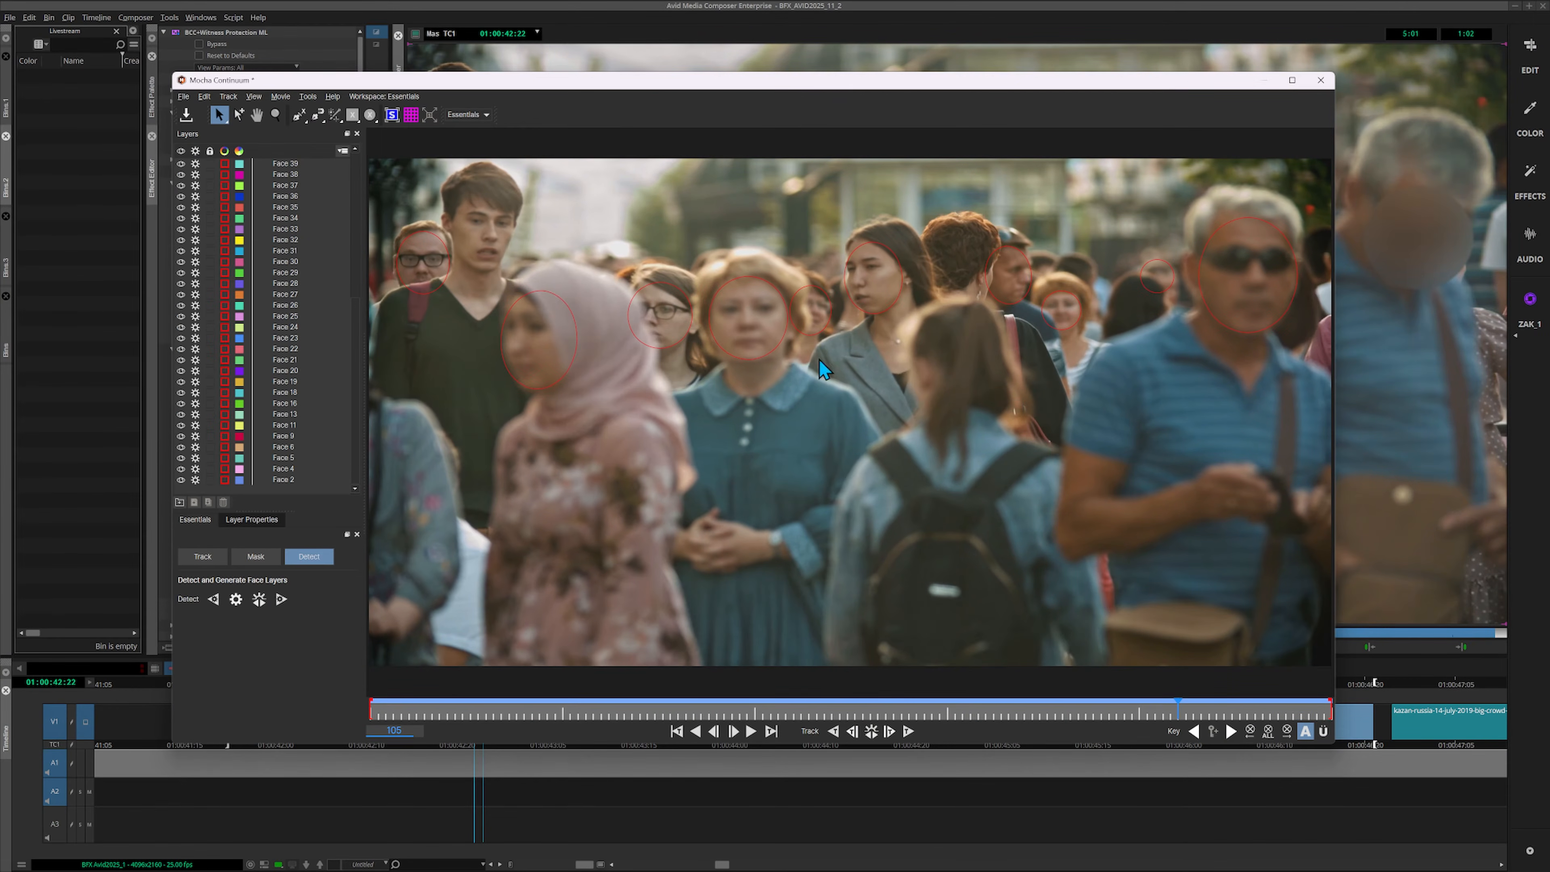
click(682, 344)
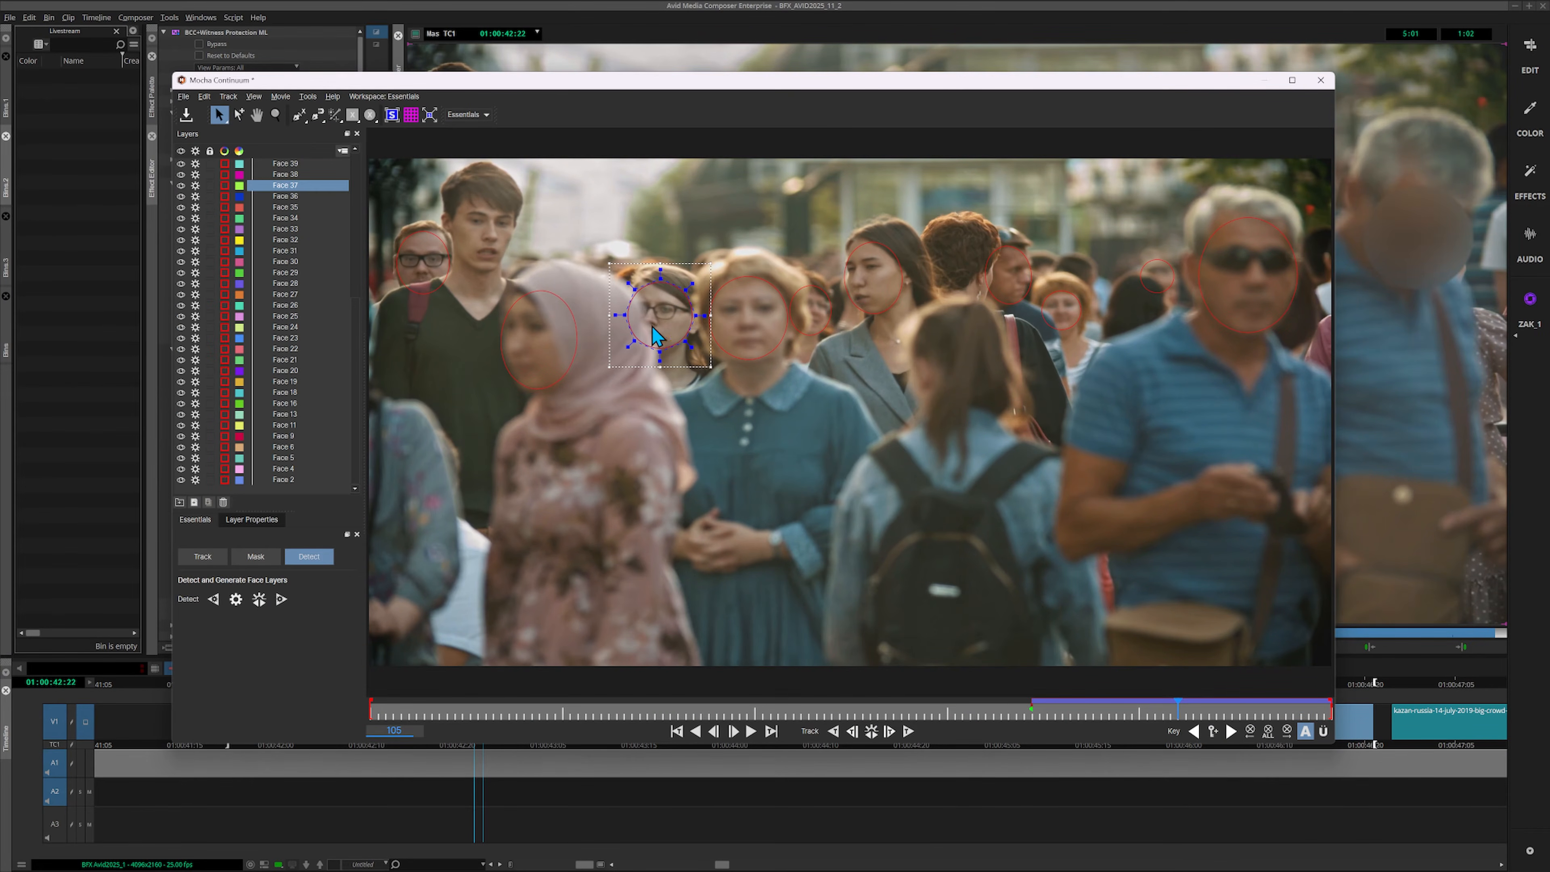
click(224, 501)
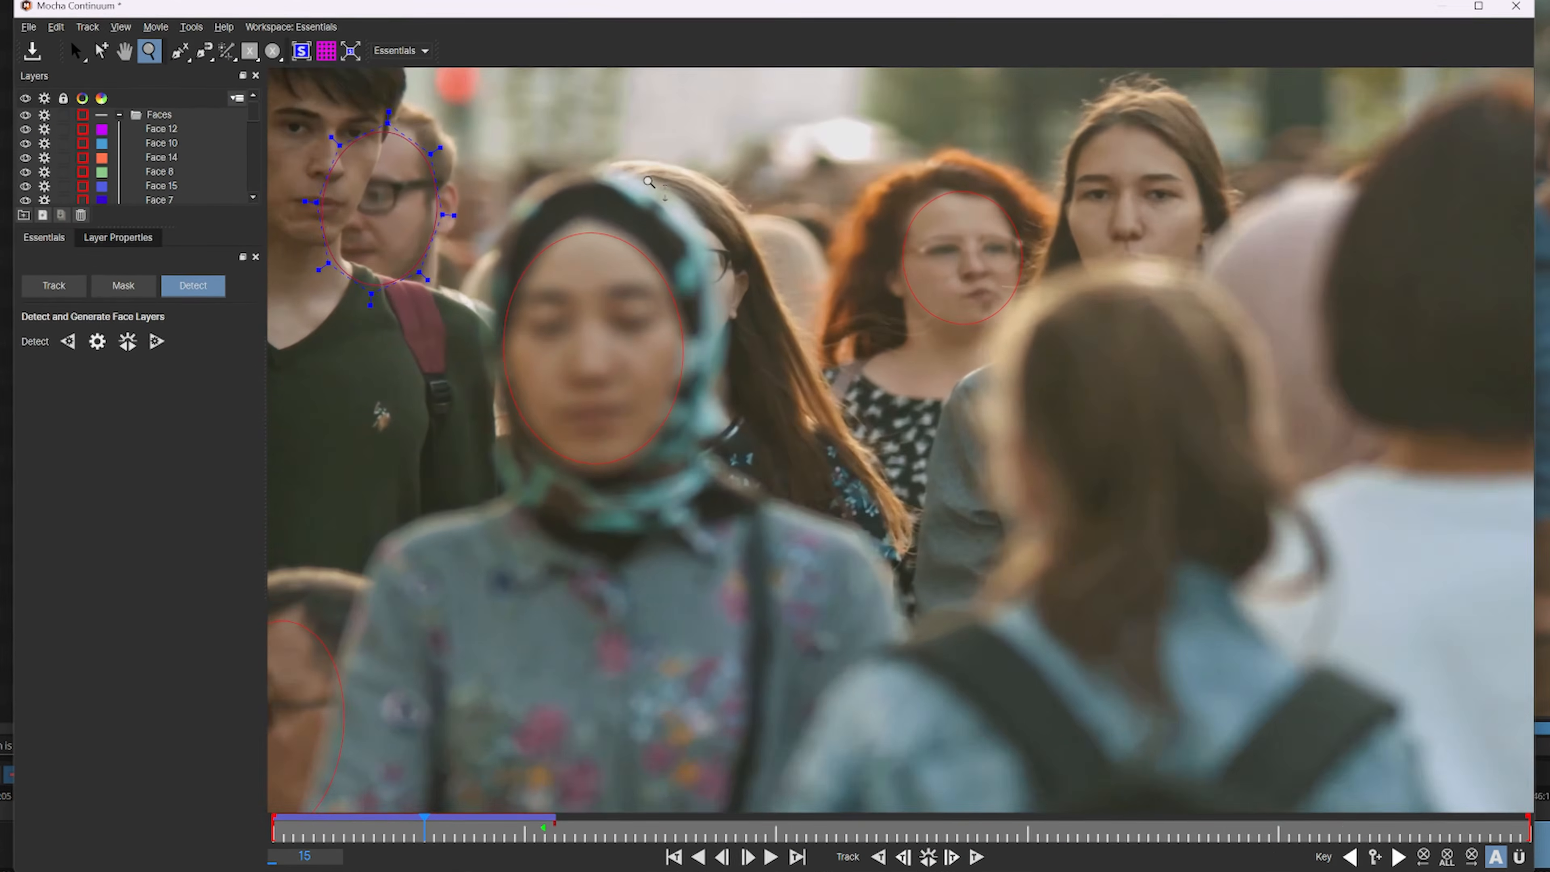
At frame 6, reshape the mask on the man with glasses, pulling its edge off the face in front and raising its upper point
scroll(465, 243, up, 4)
drag(465, 243, 736, 488)
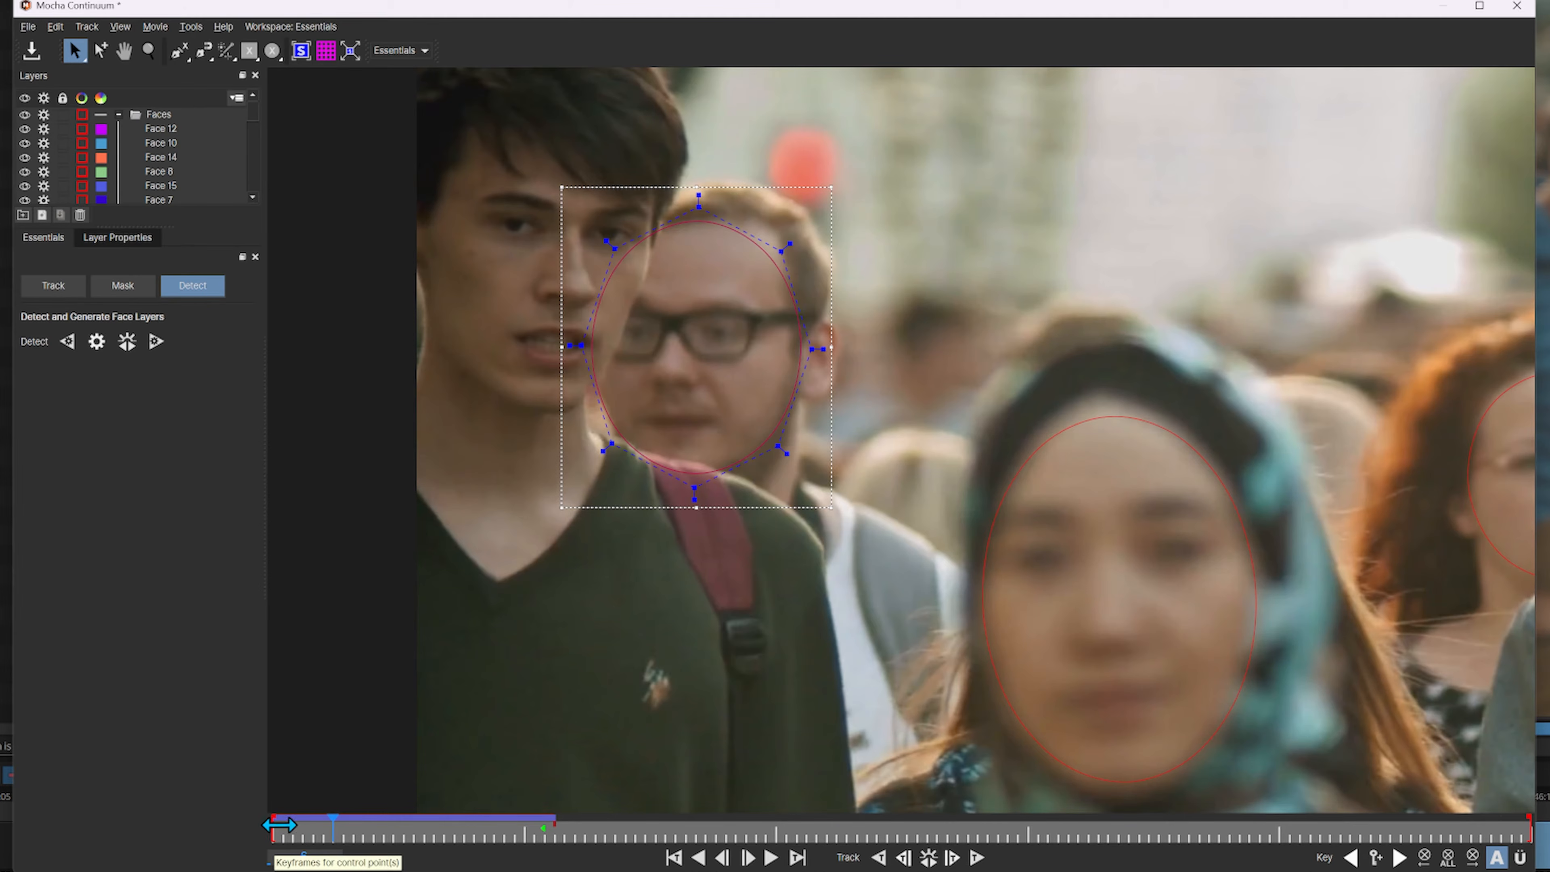
click(545, 826)
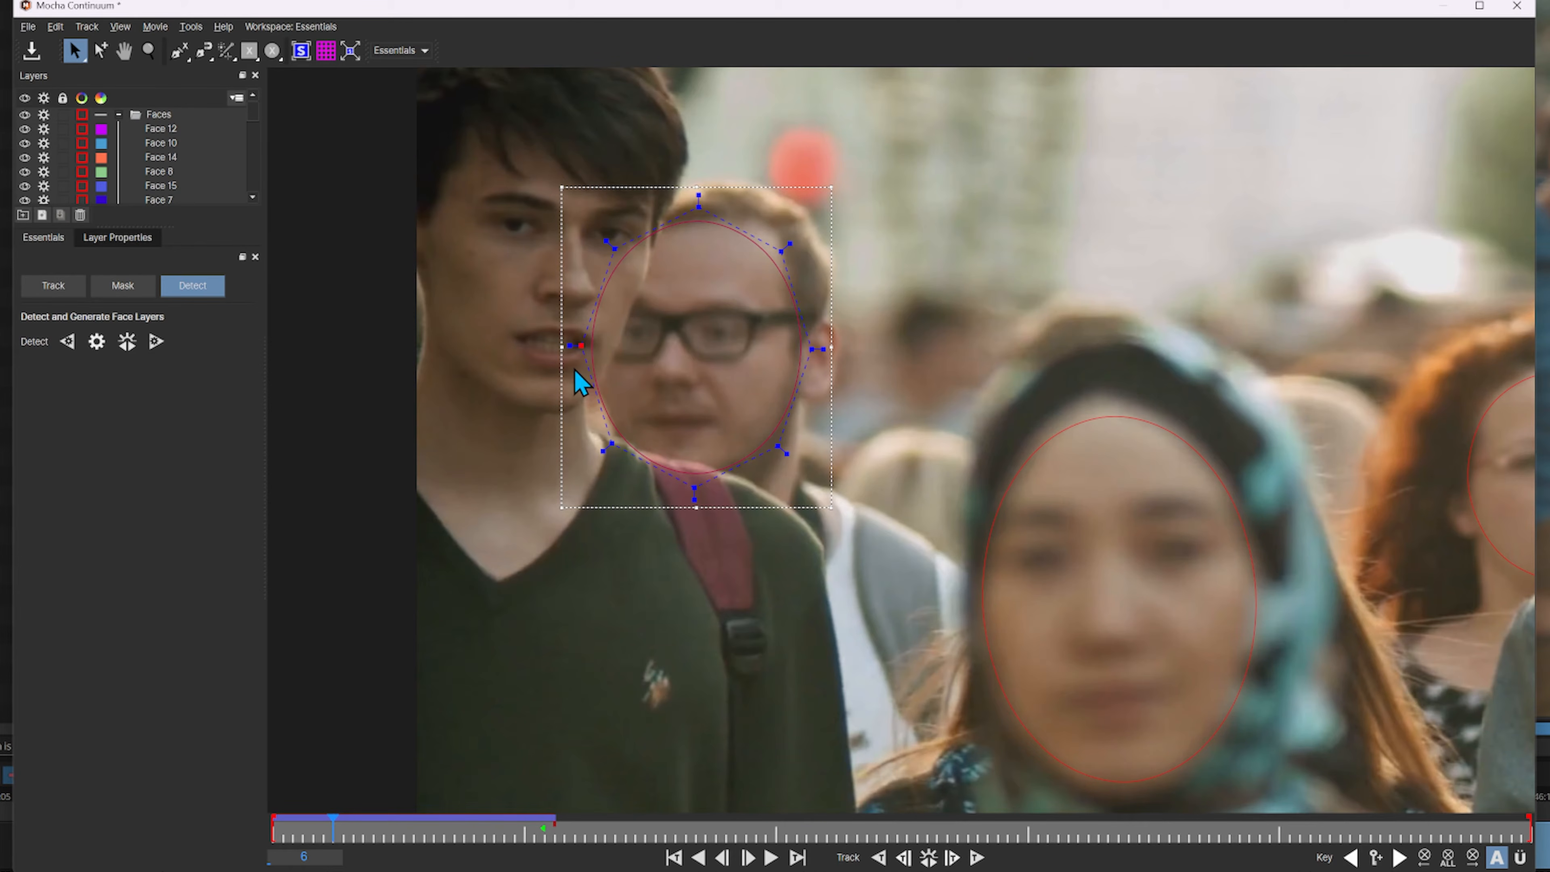
drag(580, 344, 604, 374)
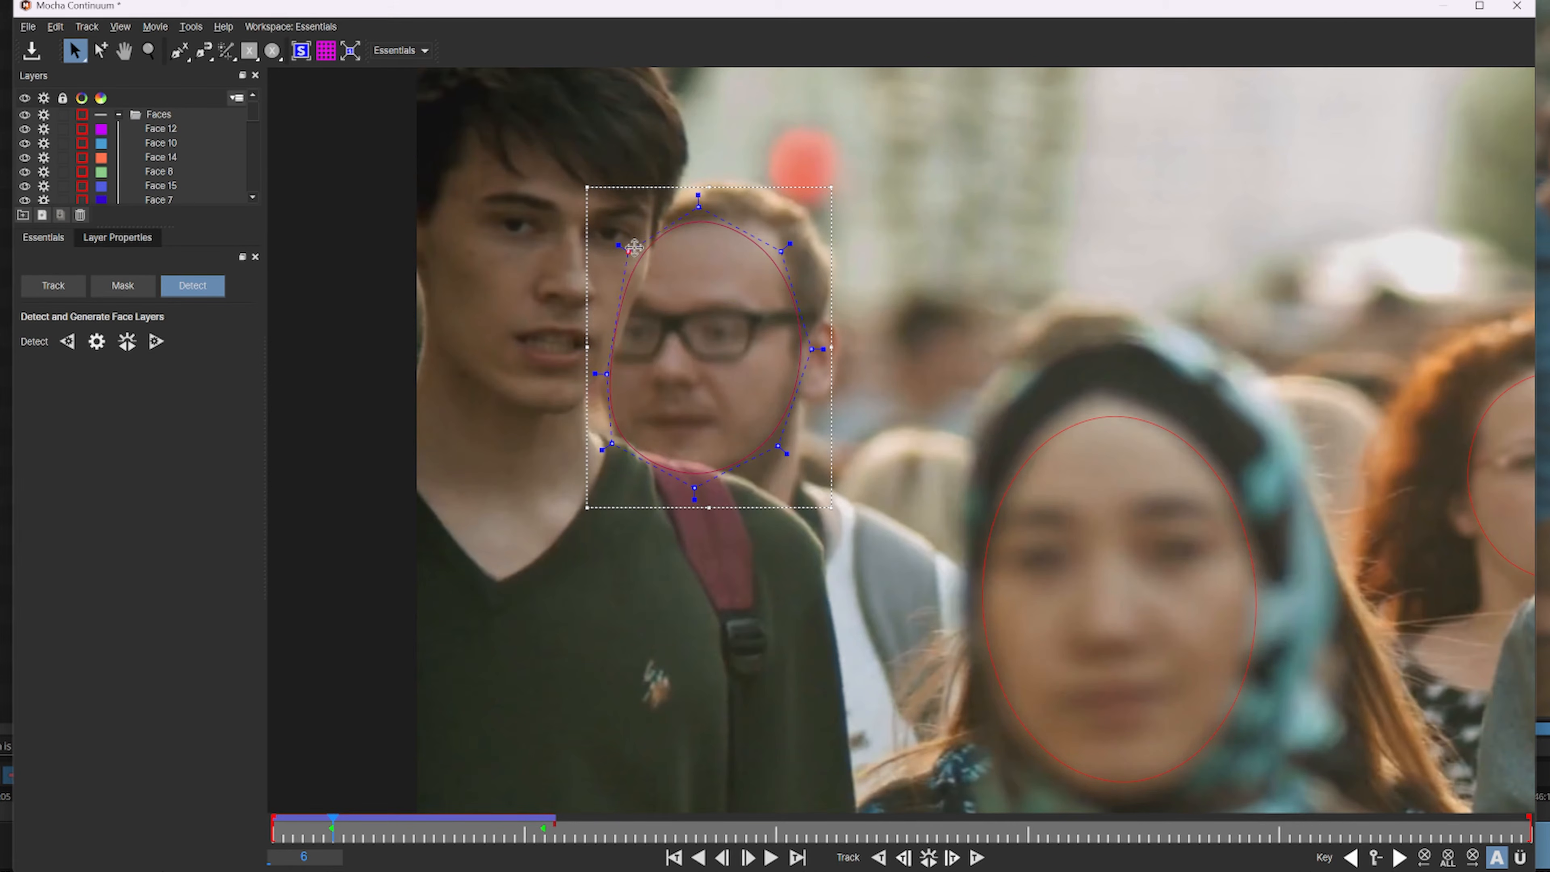
drag(699, 203, 687, 161)
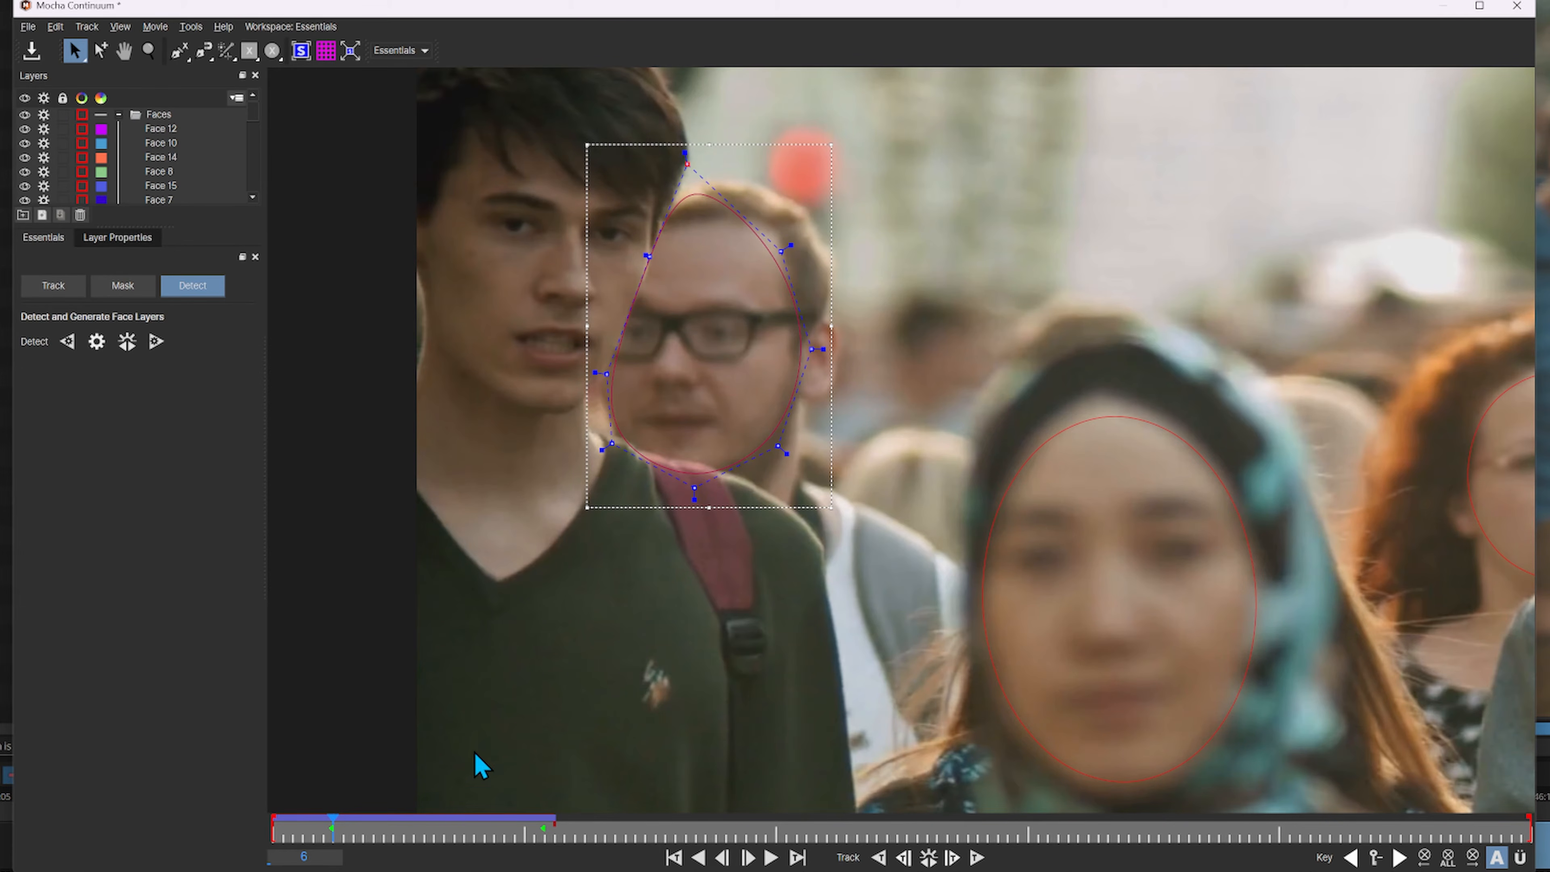
drag(333, 819, 483, 825)
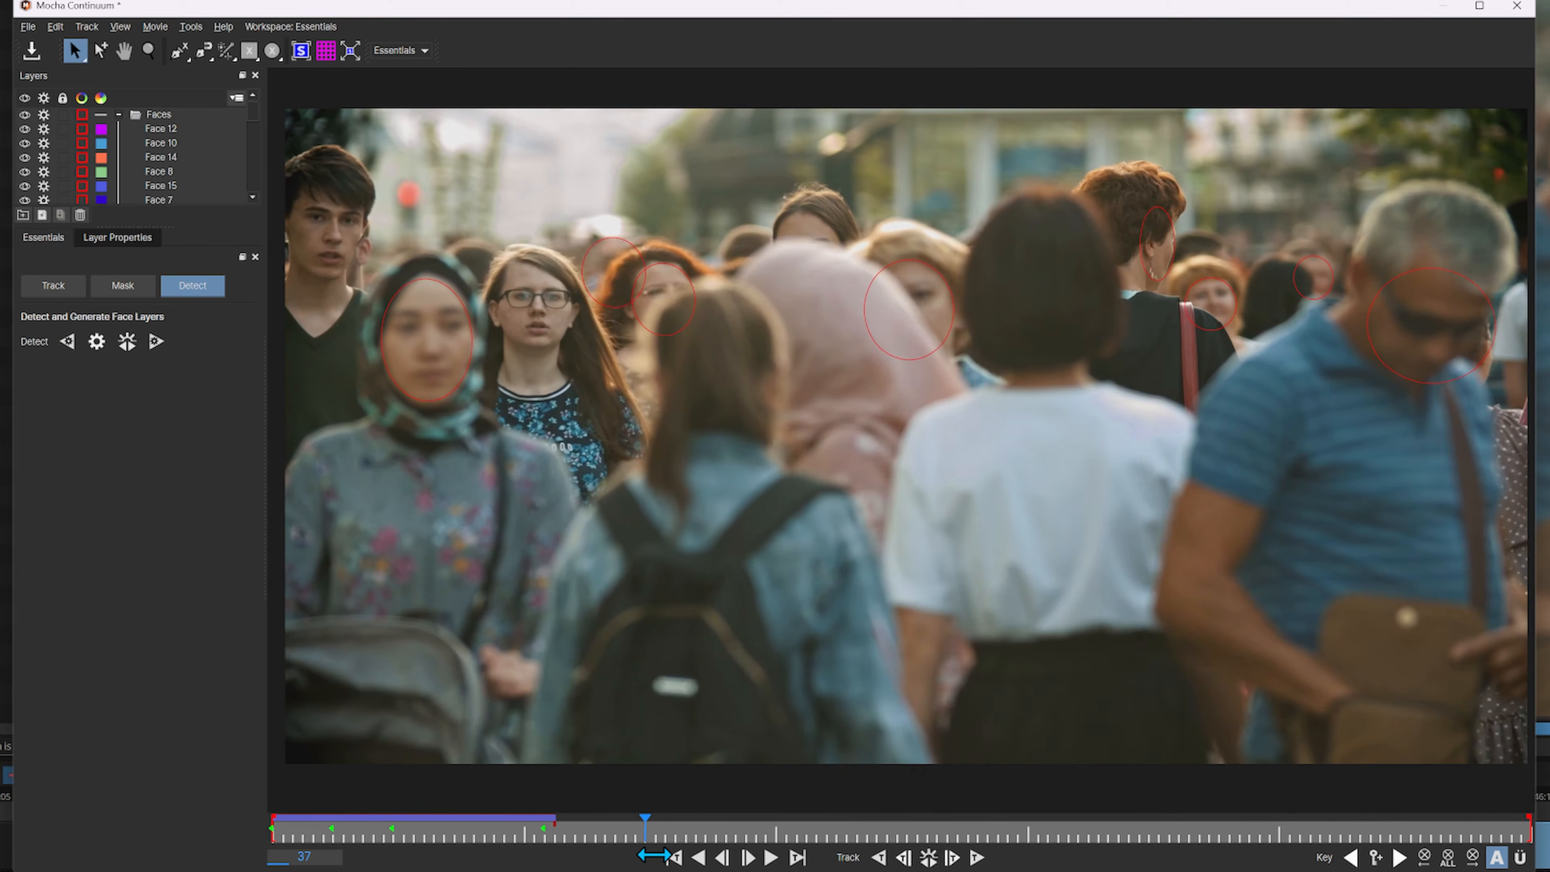
Delete the stray face layers beside the woman with glasses and the red-haired woman at frames 41, 46 and 37
drag(647, 855, 697, 862)
click(601, 305)
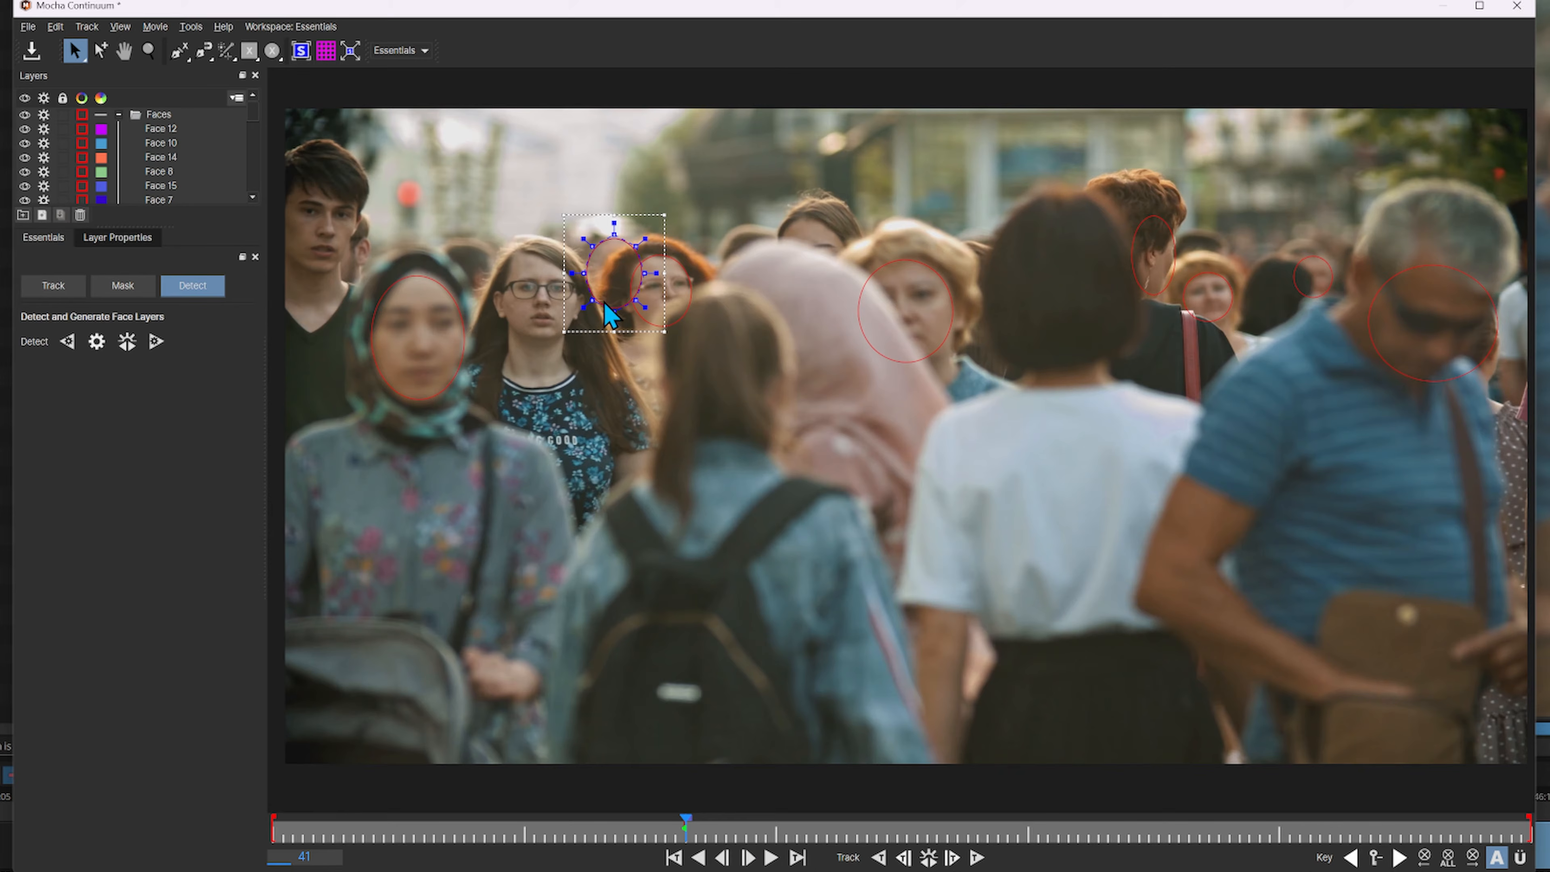
click(80, 215)
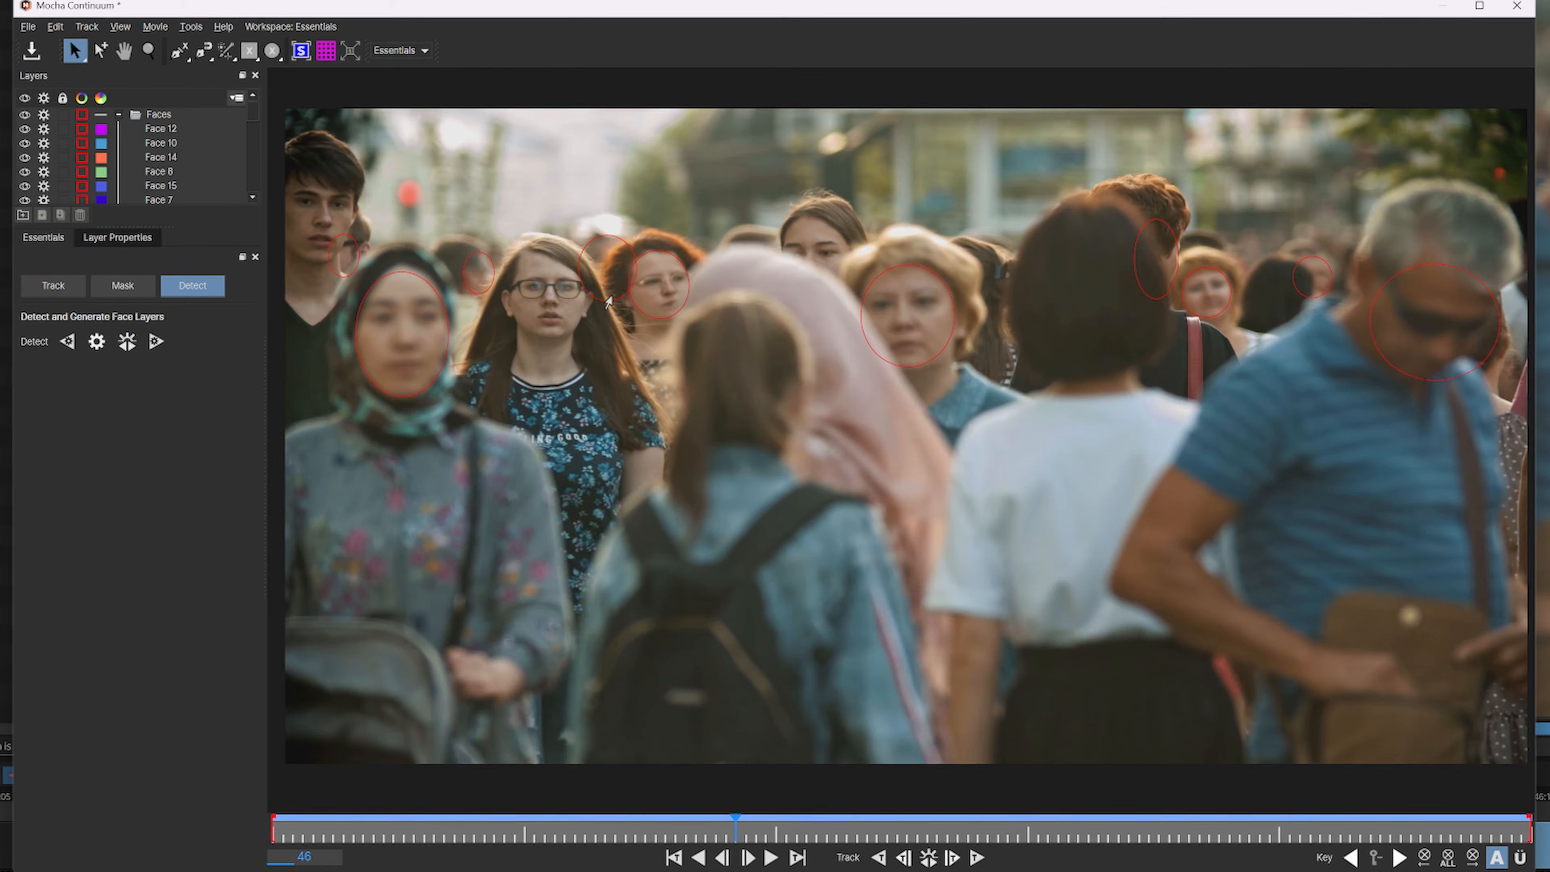
click(608, 301)
click(80, 215)
click(464, 296)
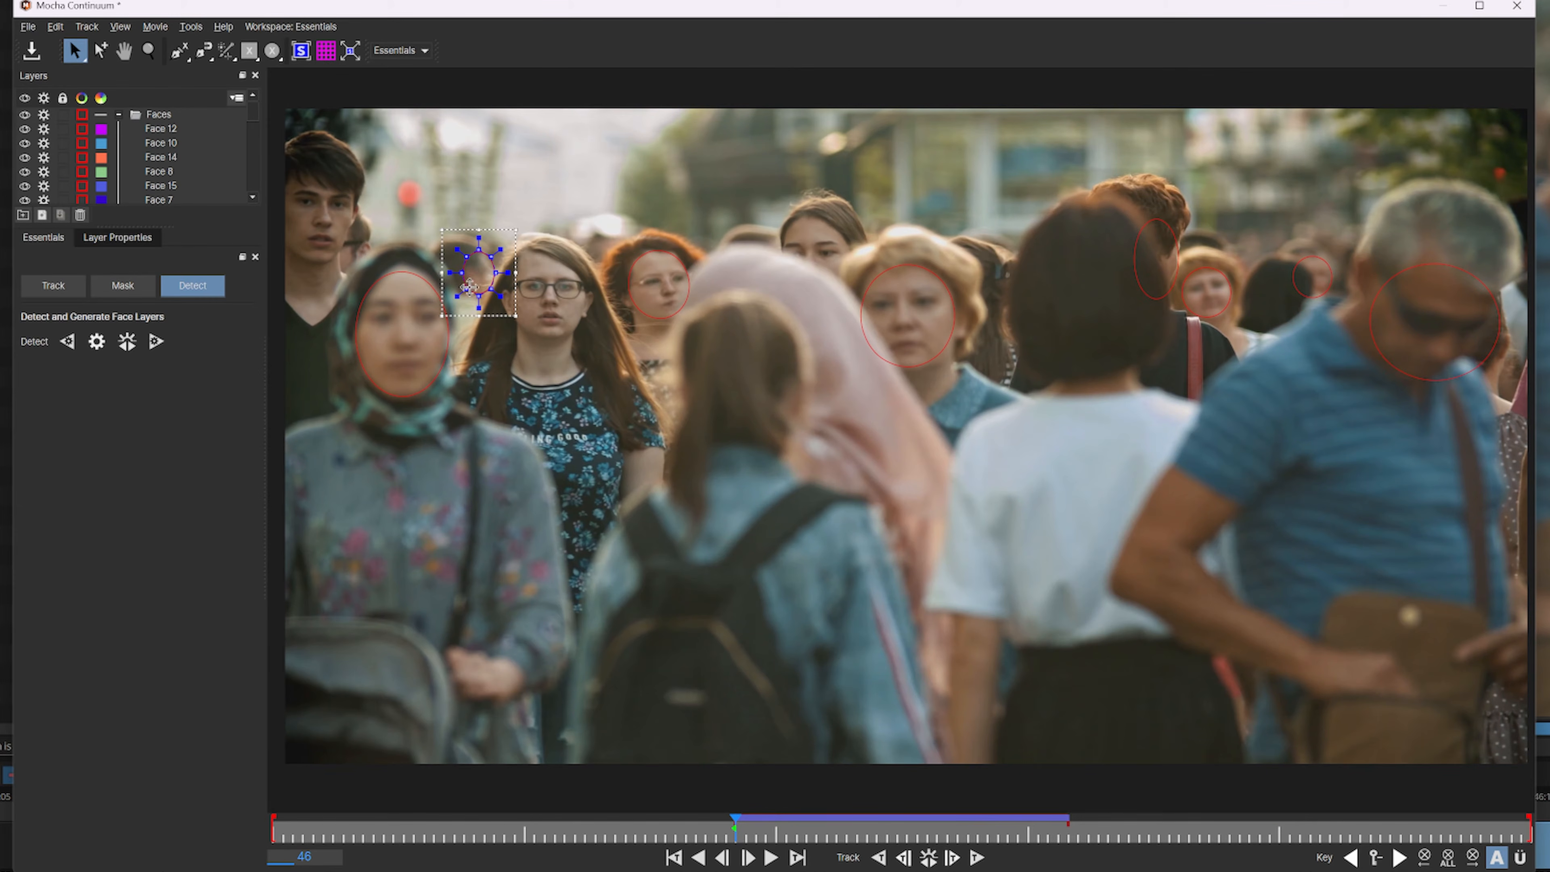
click(80, 215)
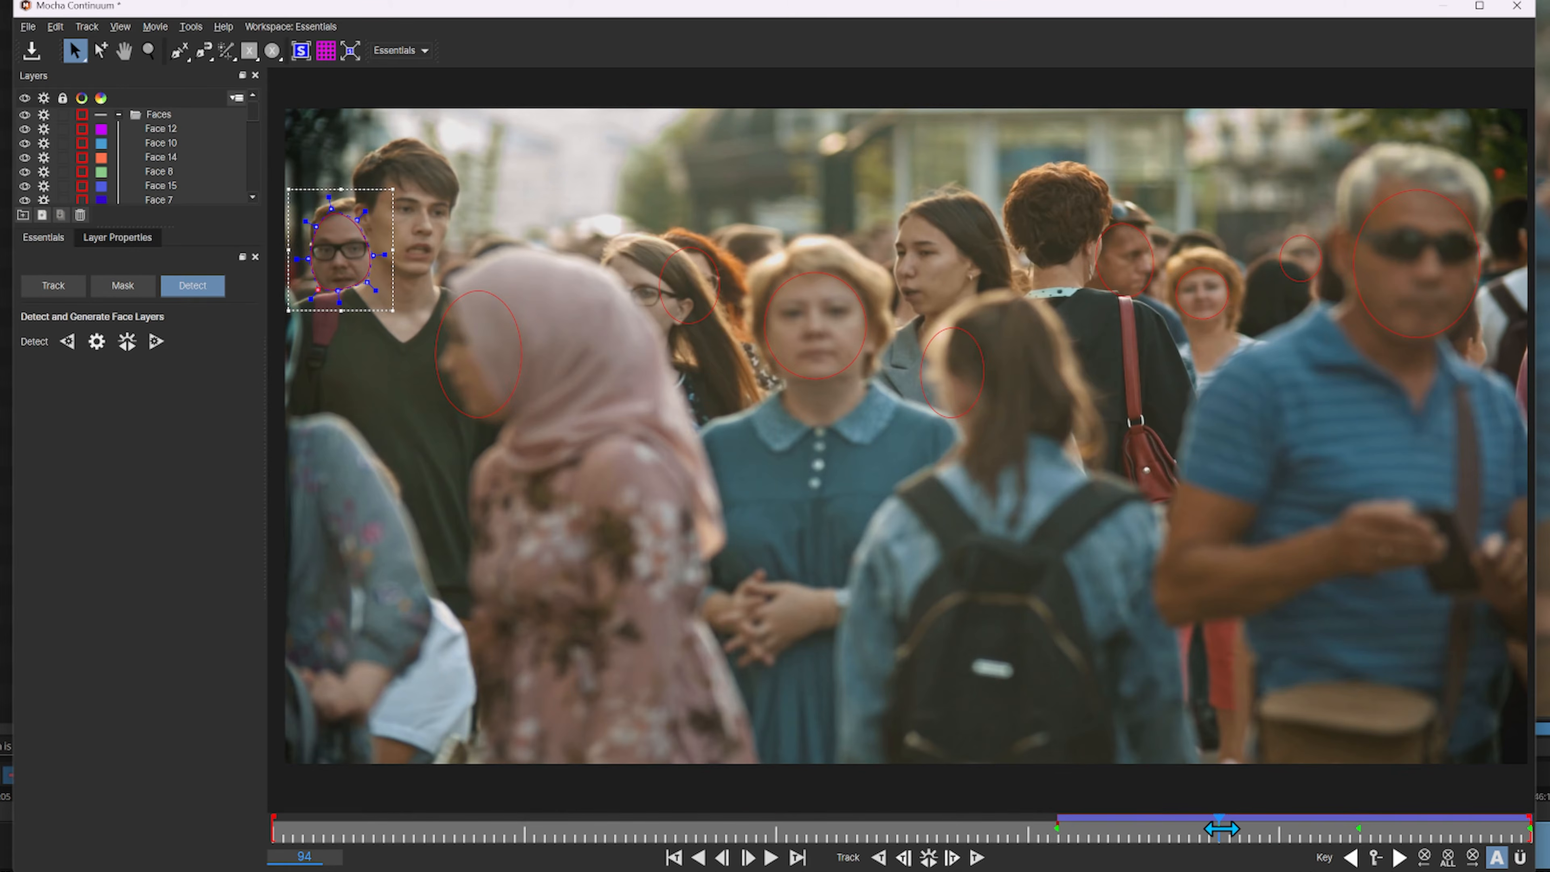
drag(1221, 829, 1230, 829)
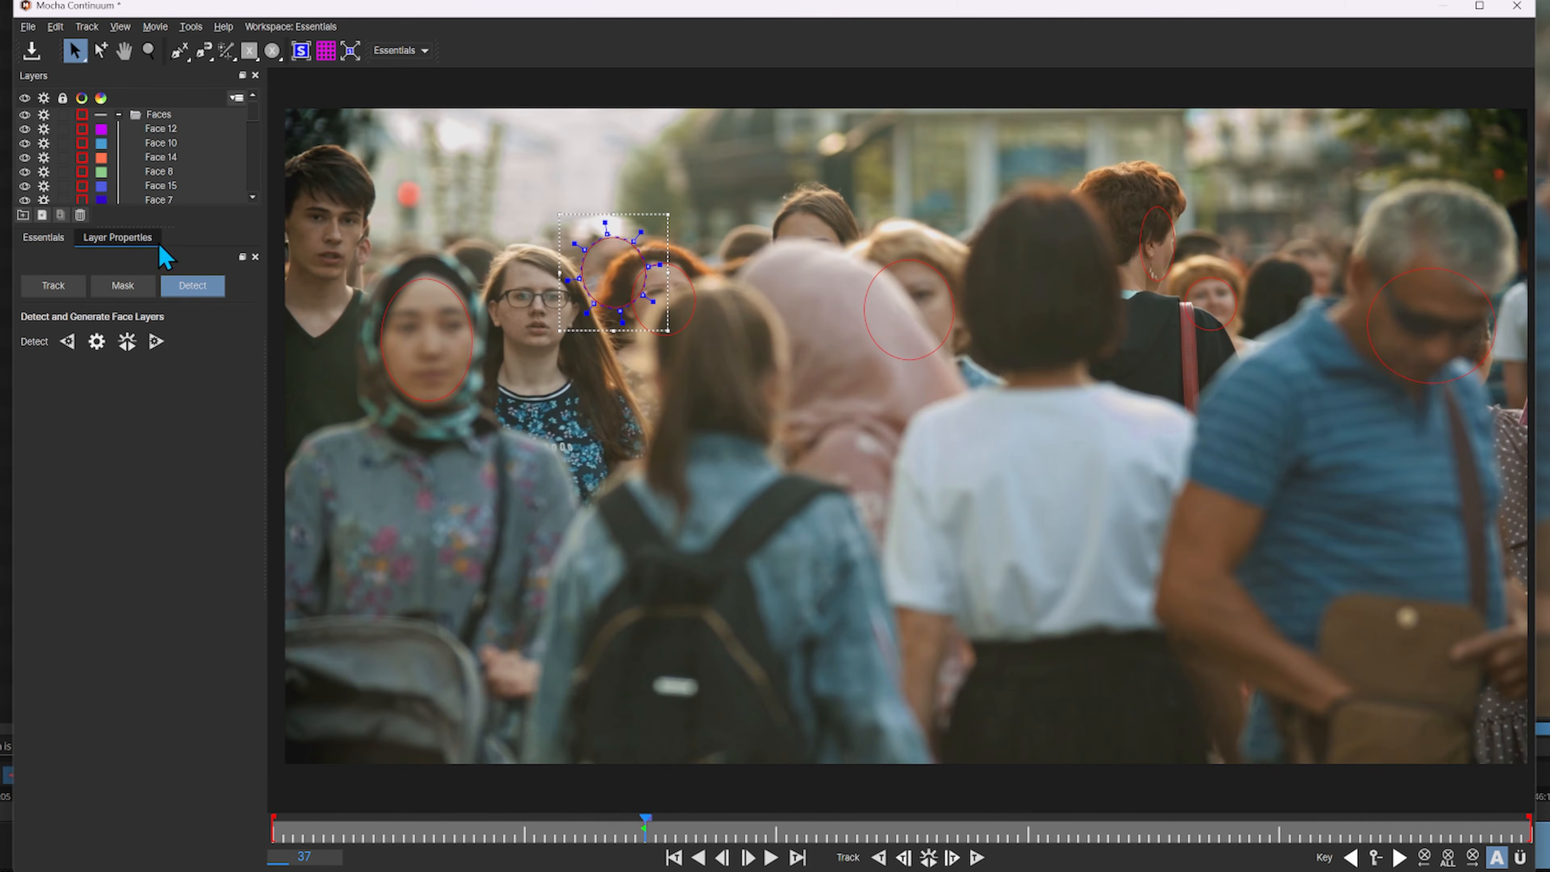
click(82, 216)
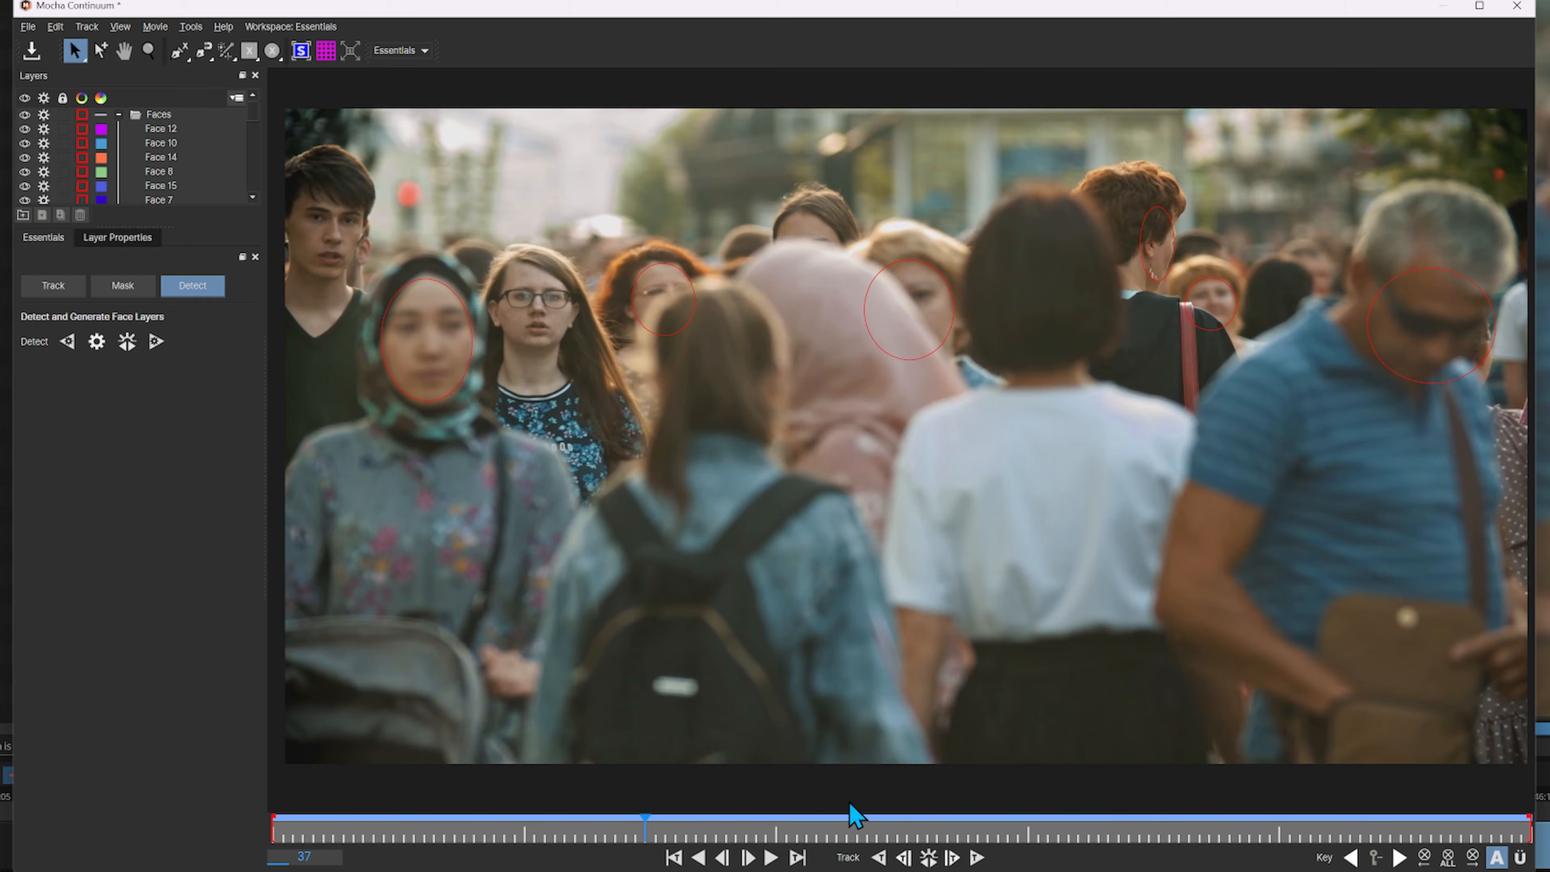
Set the Face 6 layer's out point to frame 53, save the Mocha project and close Mocha
drag(640, 823, 797, 853)
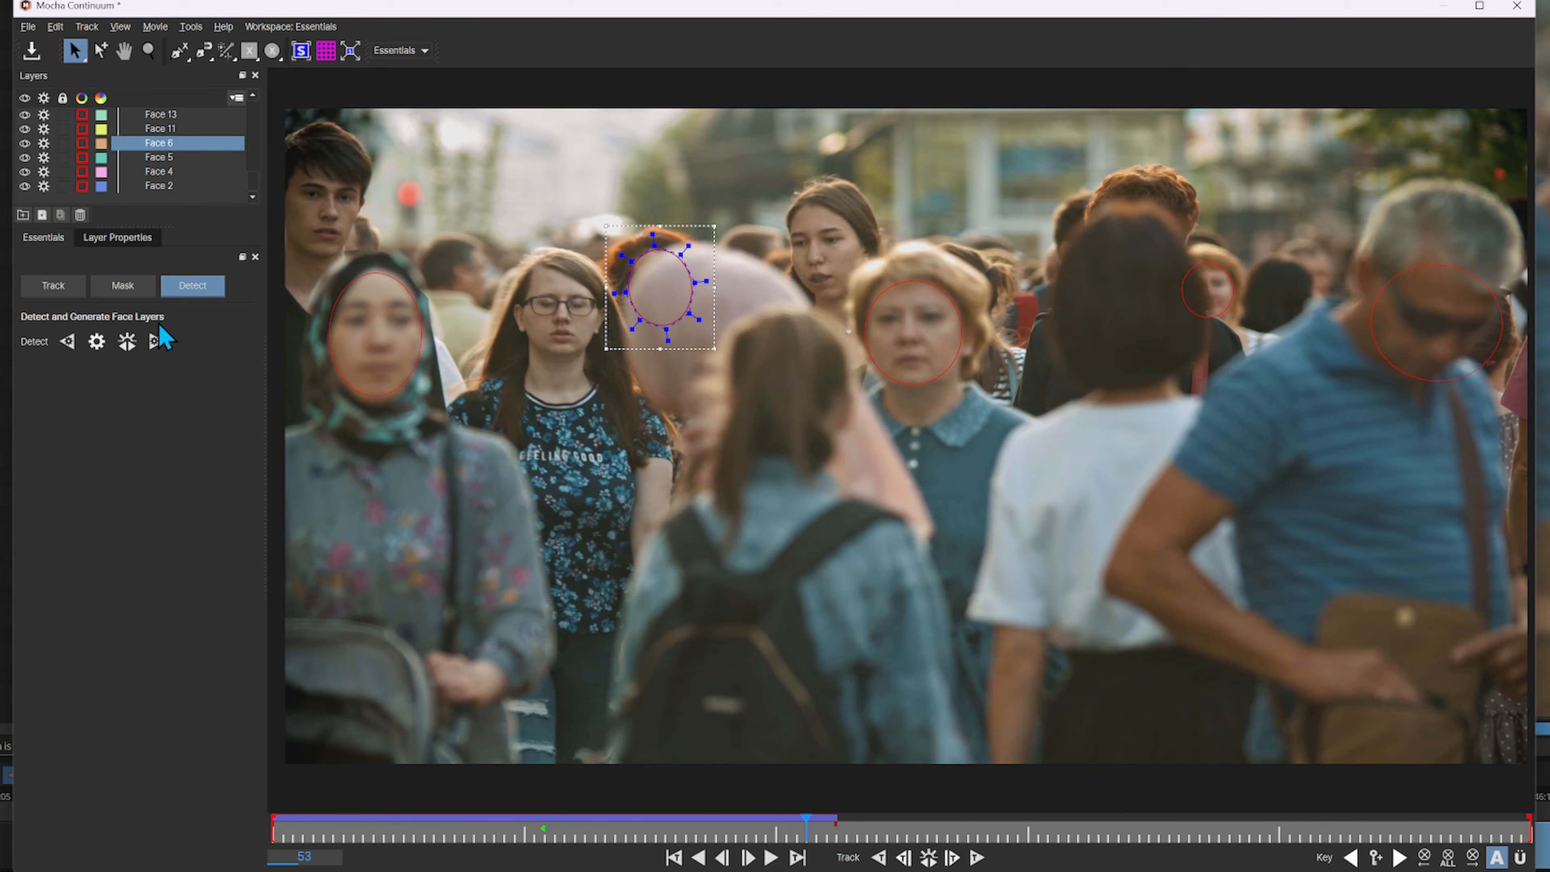
click(123, 247)
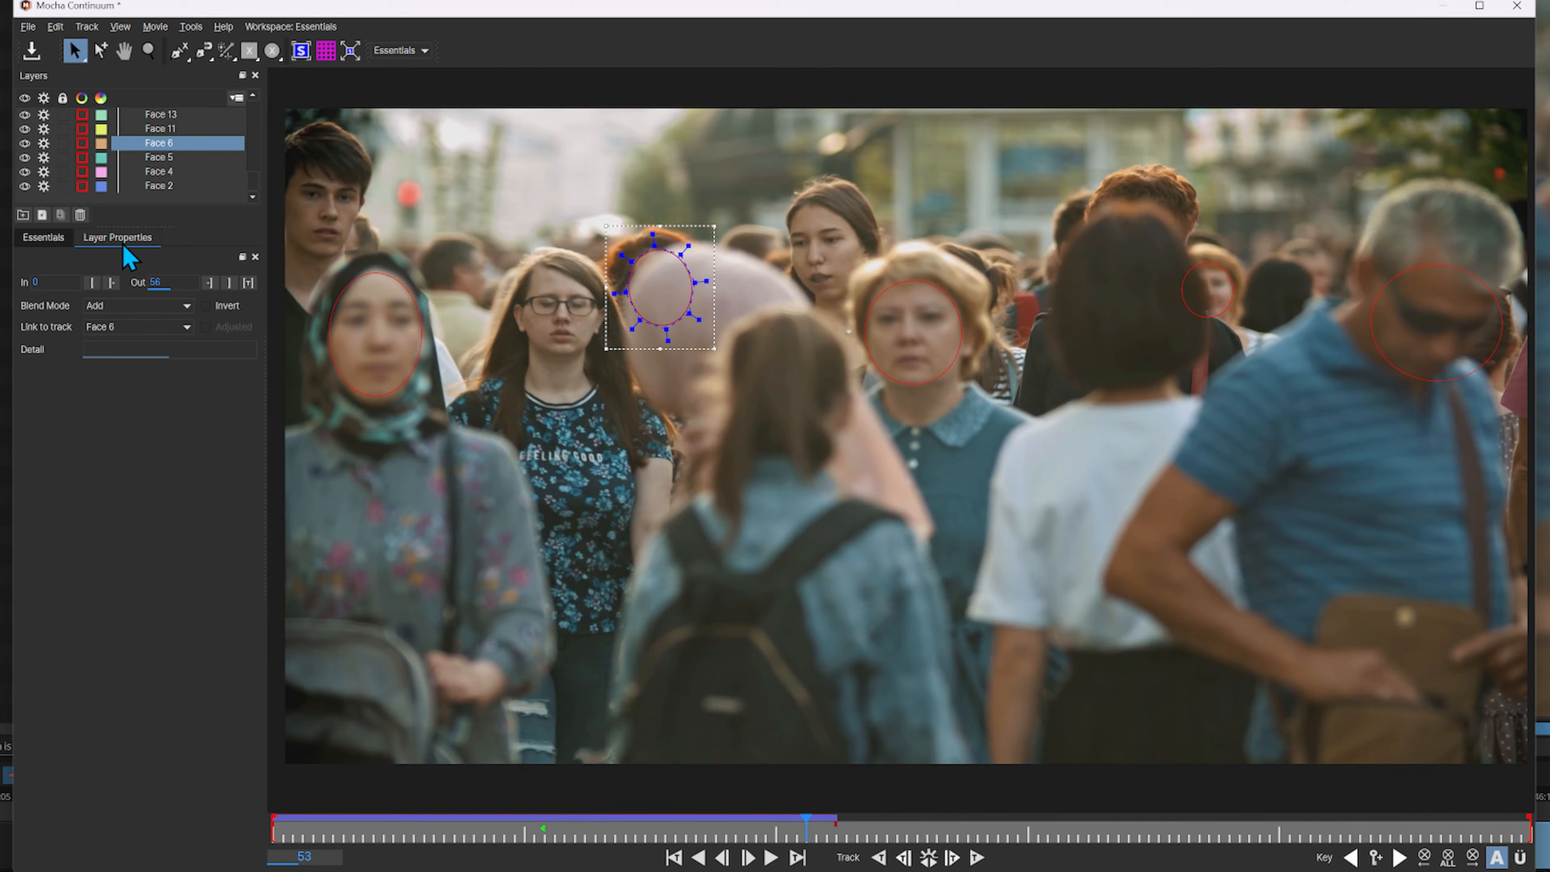
click(229, 282)
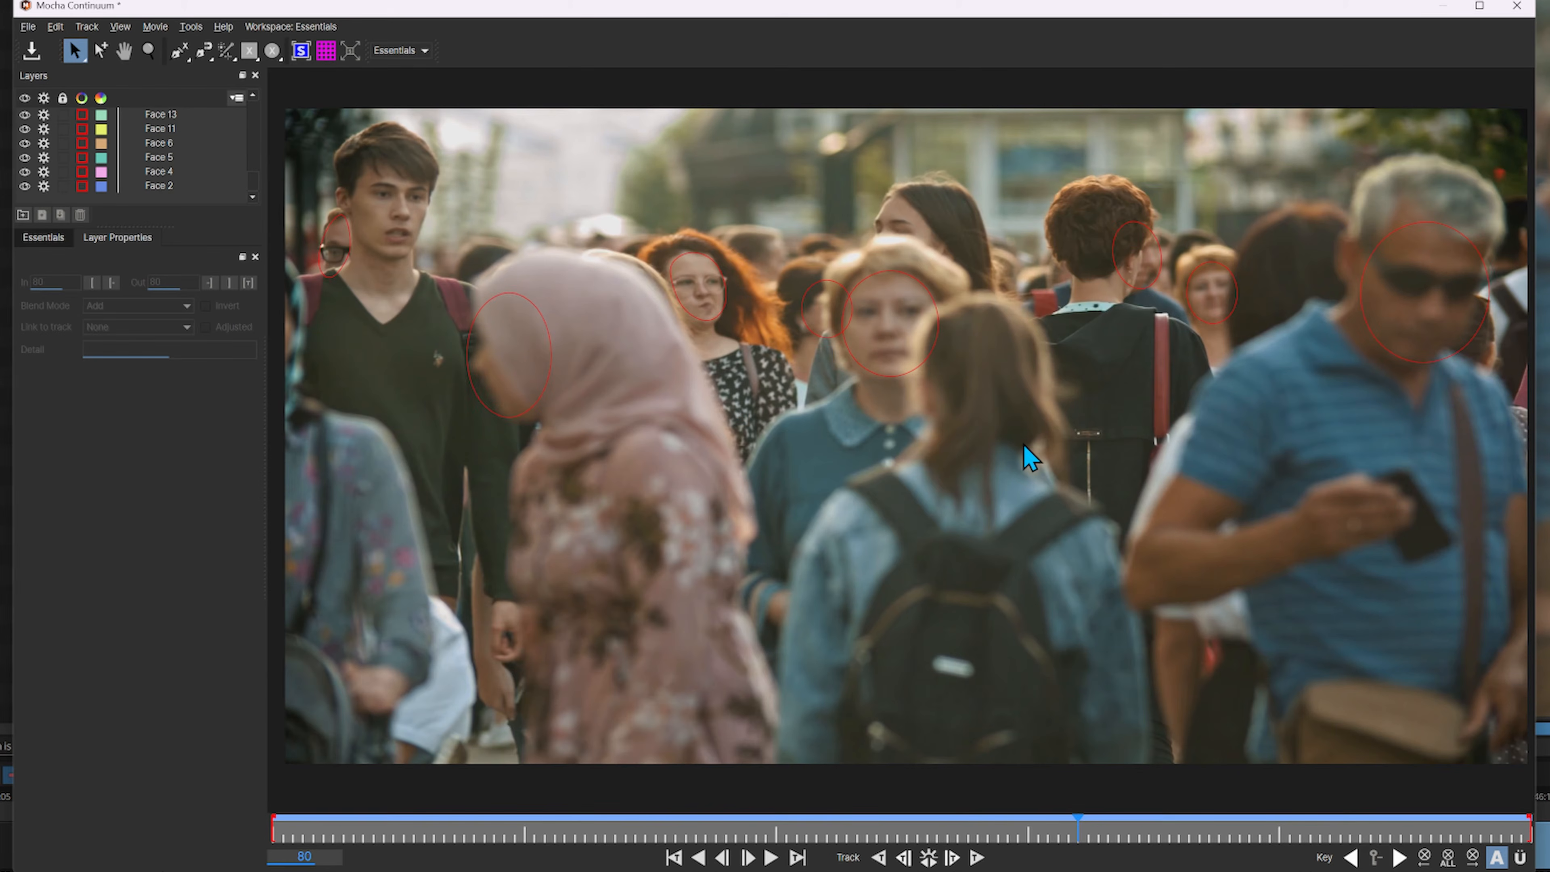
key(ctrl+s)
click(1516, 5)
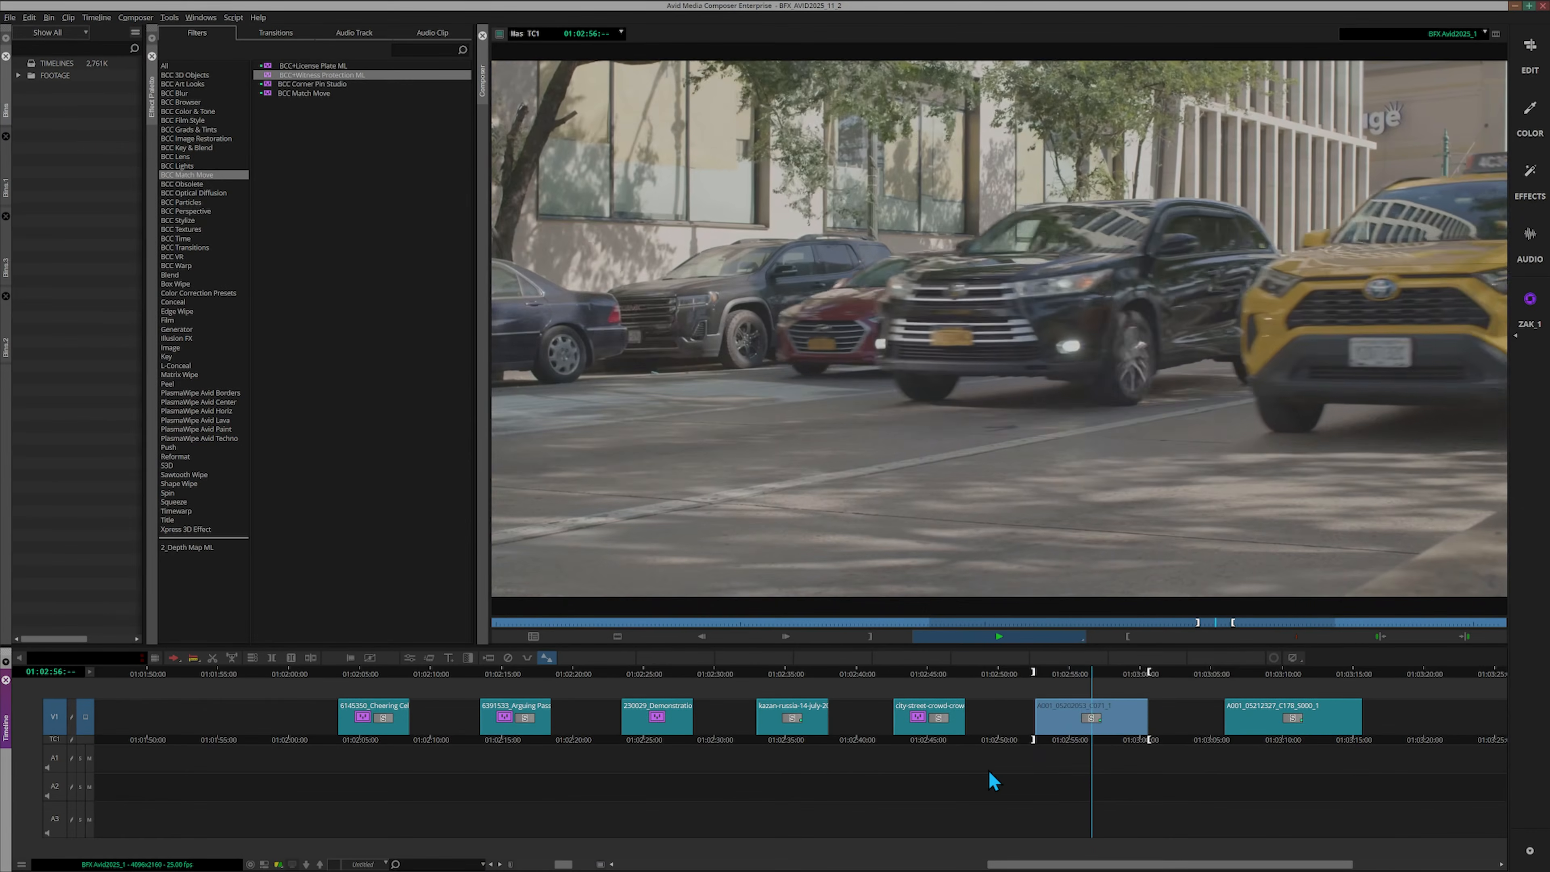
Apply BCC+License Plate ML to the street traffic clip at 01:02:56:06 on the timeline
click(208, 175)
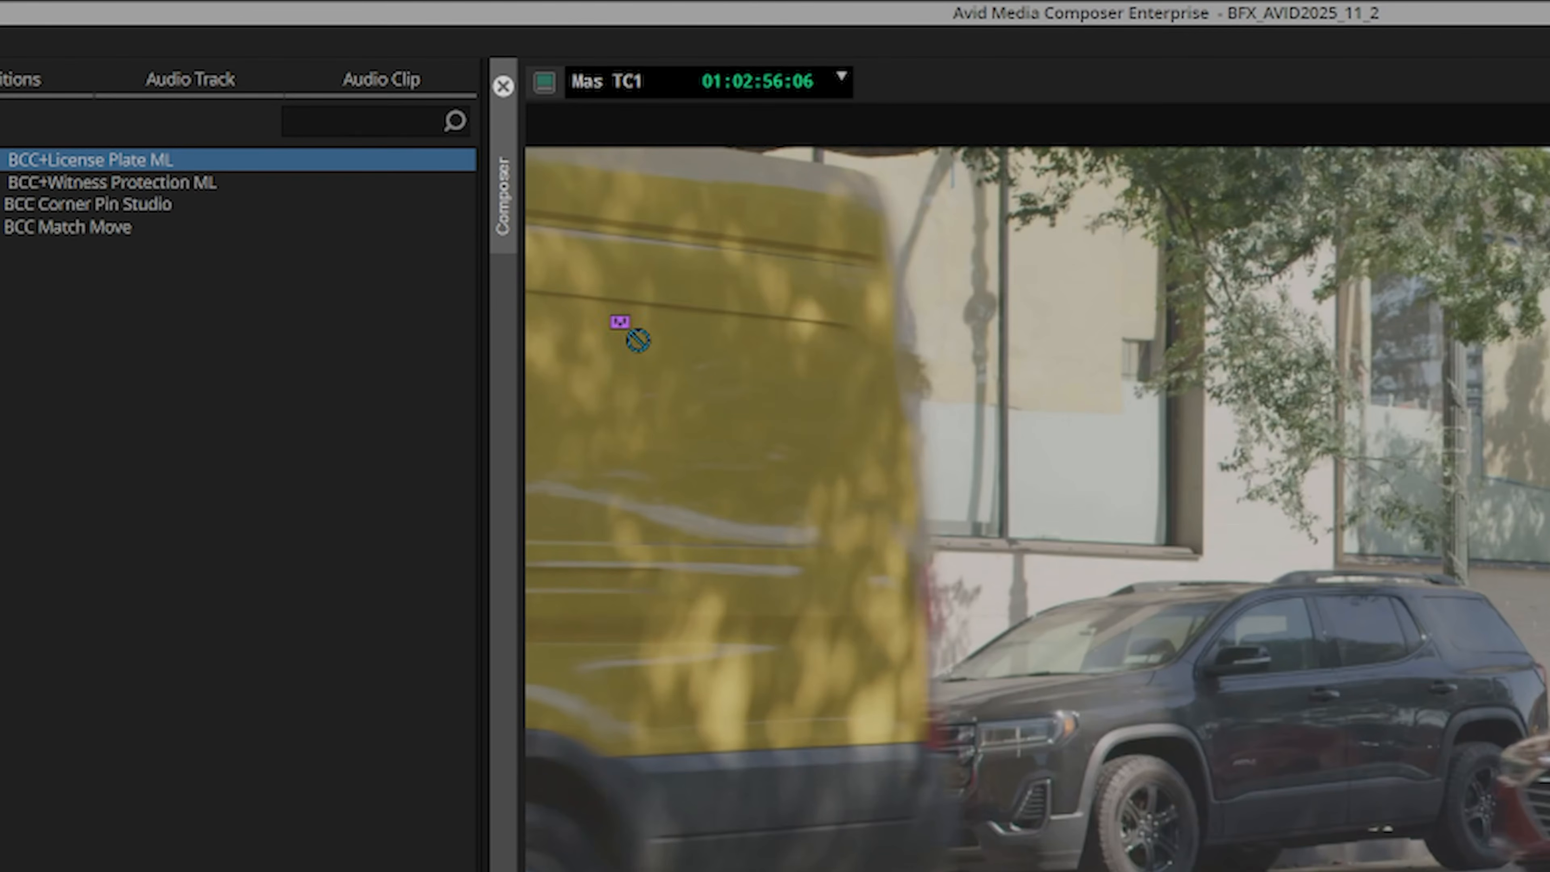
drag(638, 339, 1549, 871)
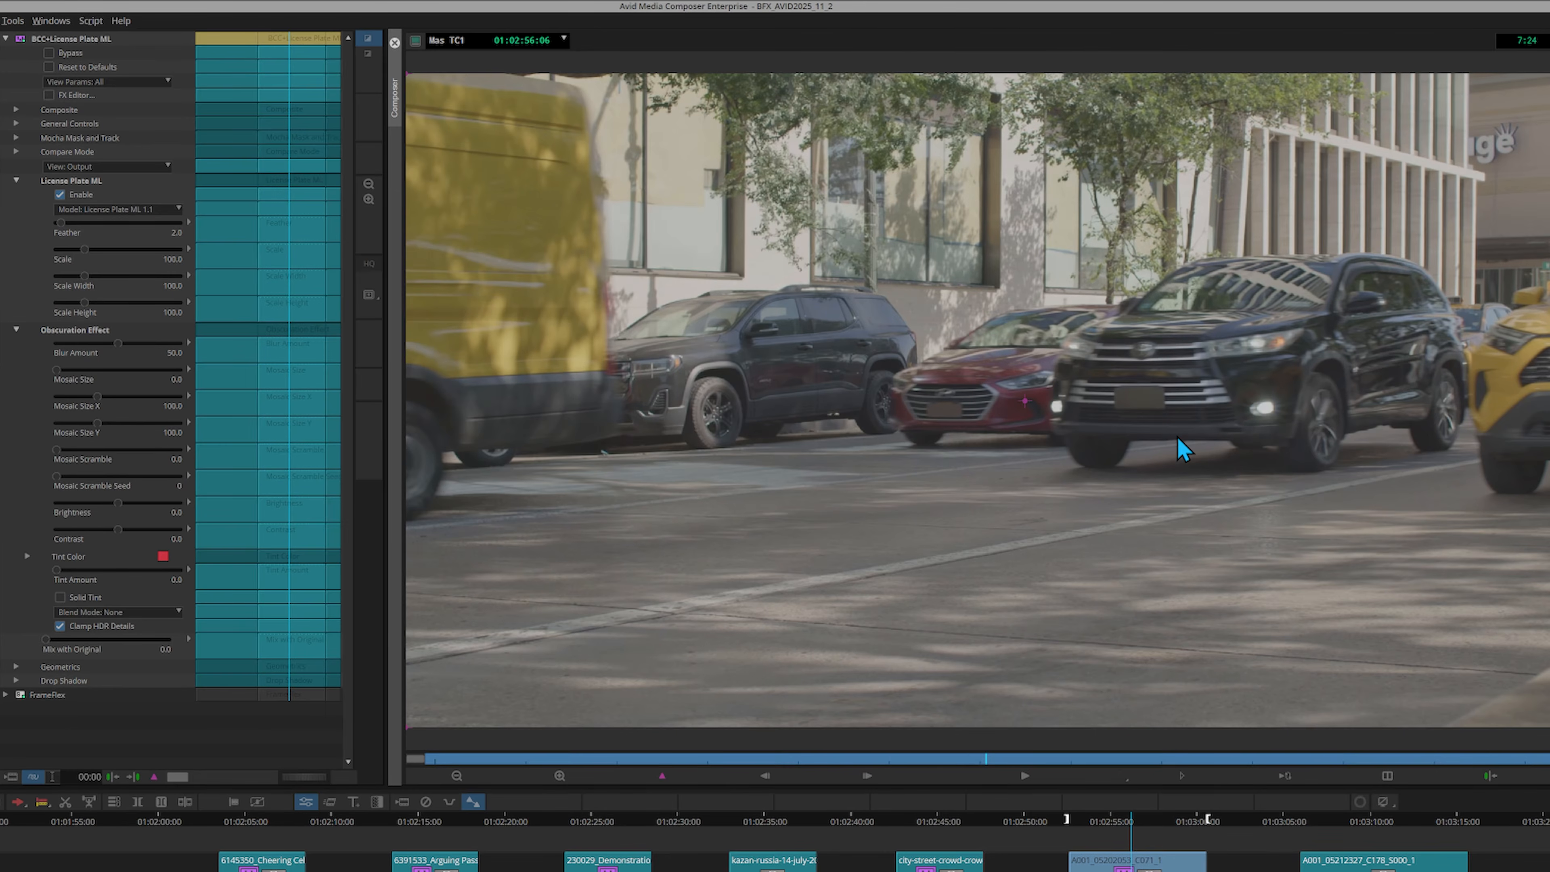